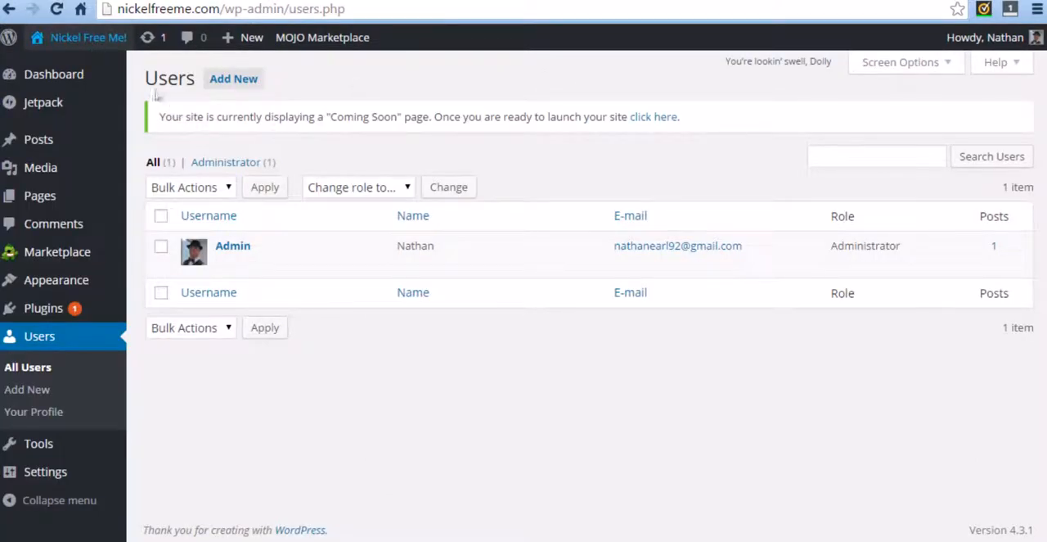
Step: View the Nickel Free Me! site's front page in a separate browser tab and look over its default layout
{"action": "right_click", "coordinate": [80, 39]}
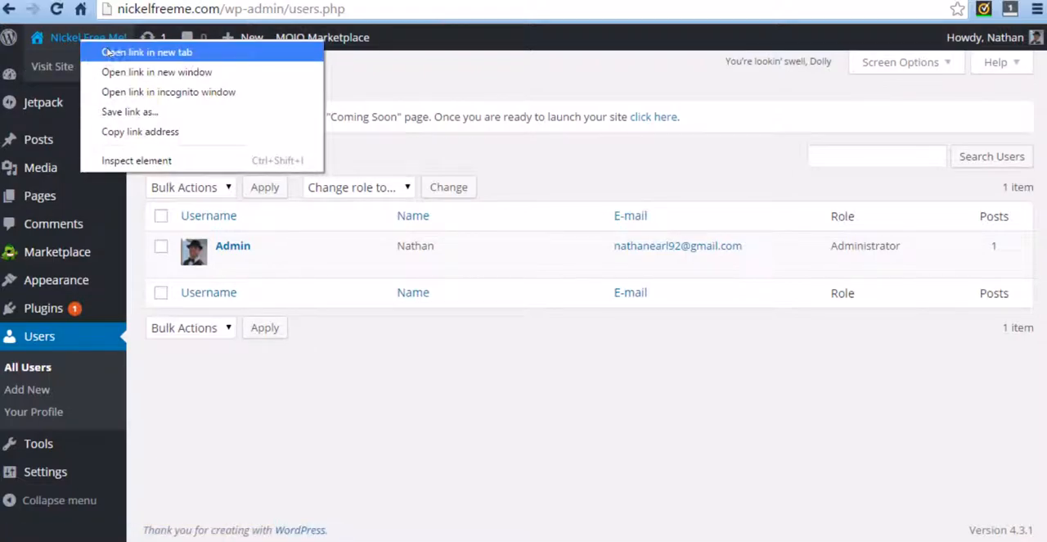
{"action": "key", "text": "Escape"}
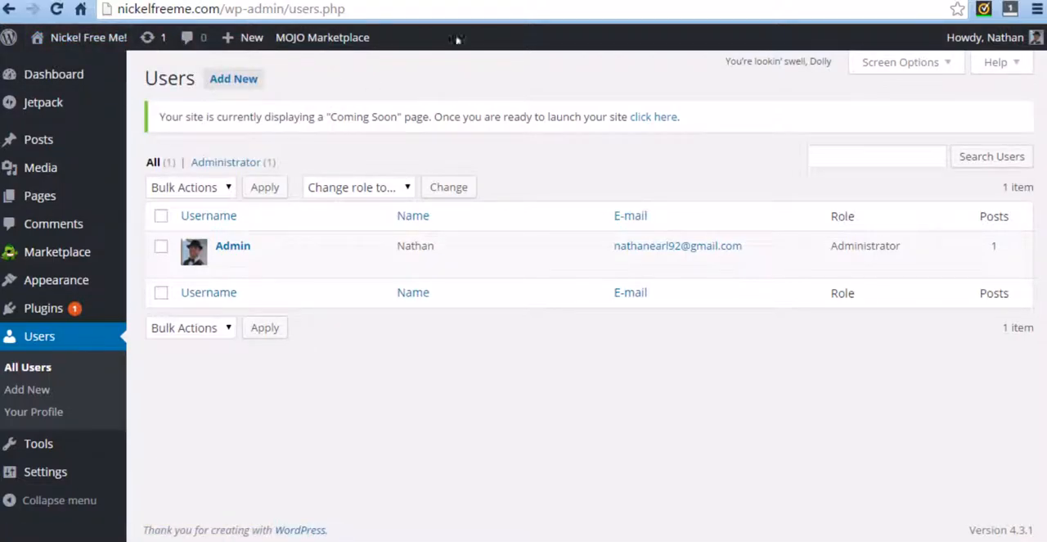
{"action": "left_click", "coordinate": [458, 1]}
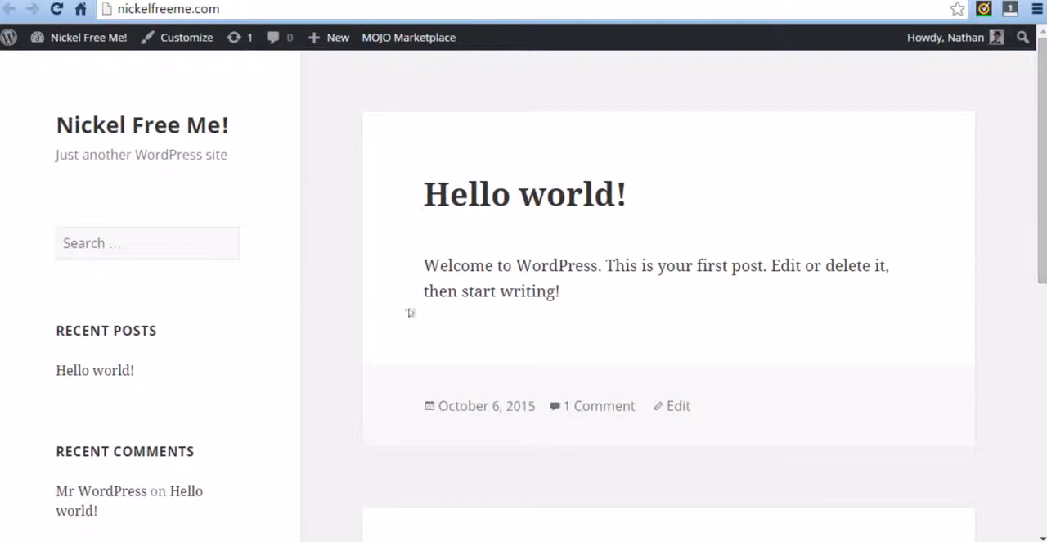
{"action": "scroll", "coordinate": [401, 257], "scroll_direction": "down", "scroll_amount": 7}
{"action": "scroll", "coordinate": [402, 344], "scroll_direction": "up", "scroll_amount": 6}
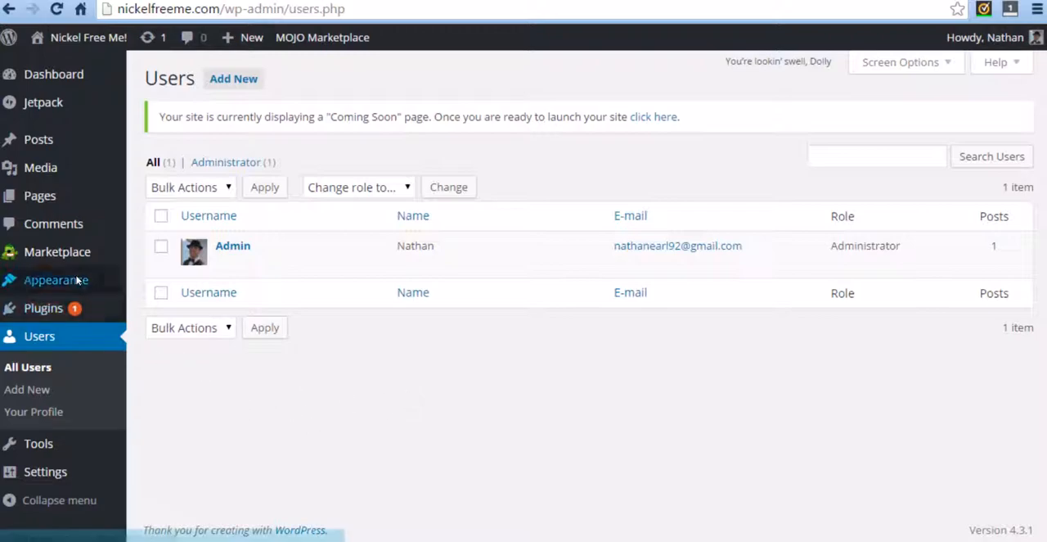
Step: Open the page for adding new themes from the installed themes page and look through the featured themes
{"action": "mouse_move", "coordinate": [76, 279]}
{"action": "left_click", "coordinate": [153, 282]}
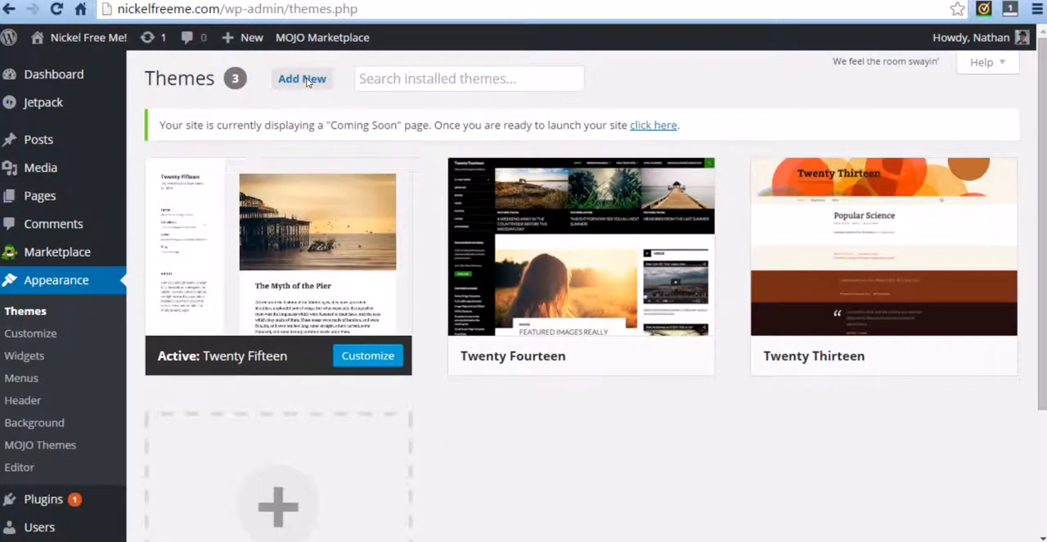
{"action": "left_click", "coordinate": [307, 80]}
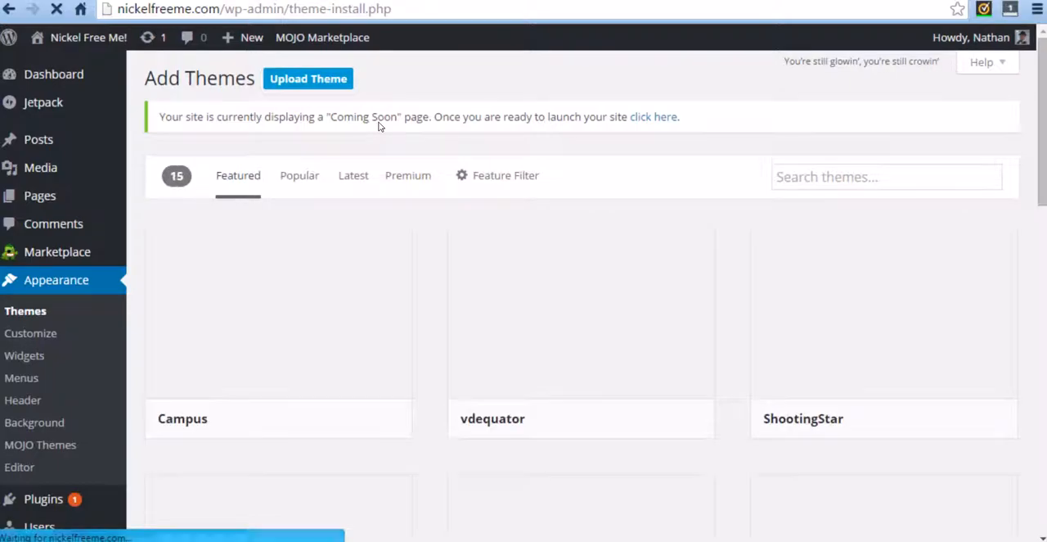
{"action": "scroll", "coordinate": [442, 179], "scroll_direction": "down", "scroll_amount": 3}
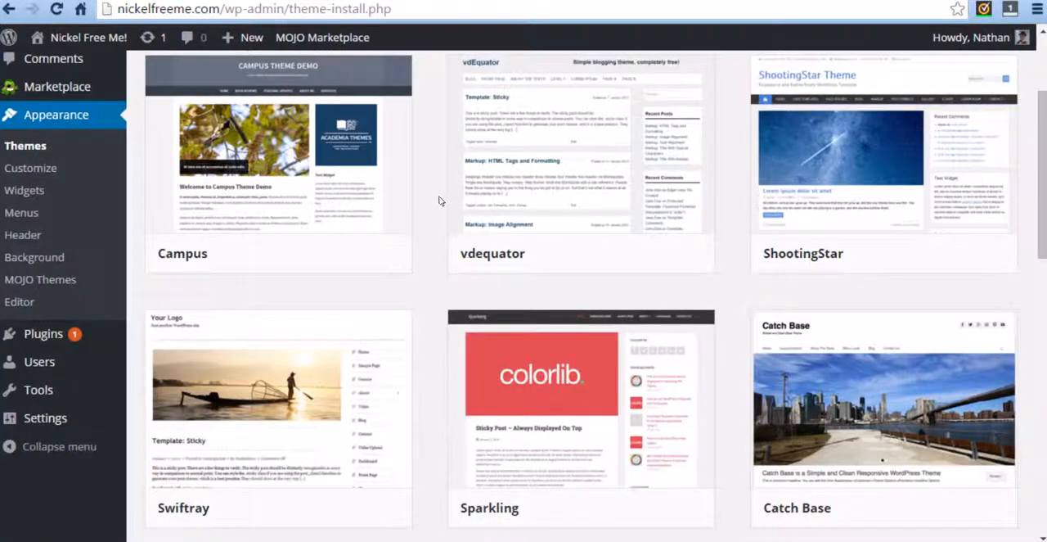
{"action": "scroll", "coordinate": [423, 214], "scroll_direction": "up", "scroll_amount": 3}
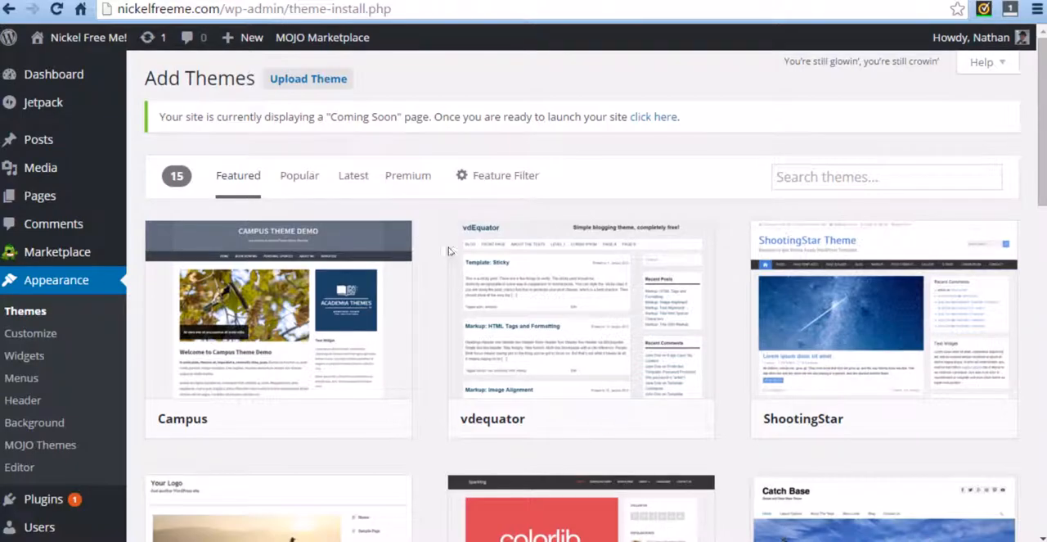
{"action": "scroll", "coordinate": [423, 254], "scroll_direction": "down", "scroll_amount": 2}
{"action": "scroll", "coordinate": [423, 254], "scroll_direction": "down", "scroll_amount": 1}
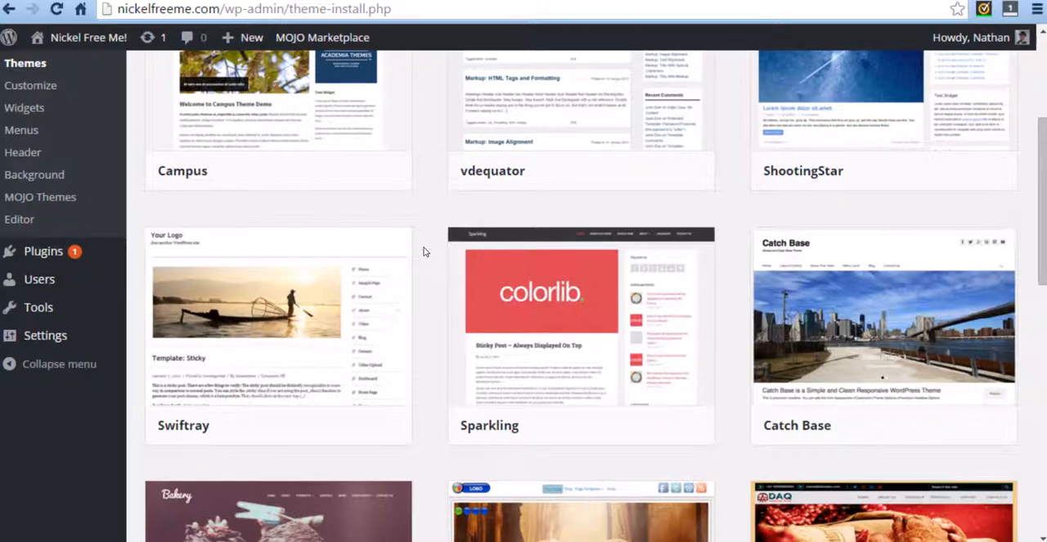
{"action": "scroll", "coordinate": [423, 252], "scroll_direction": "down", "scroll_amount": 3}
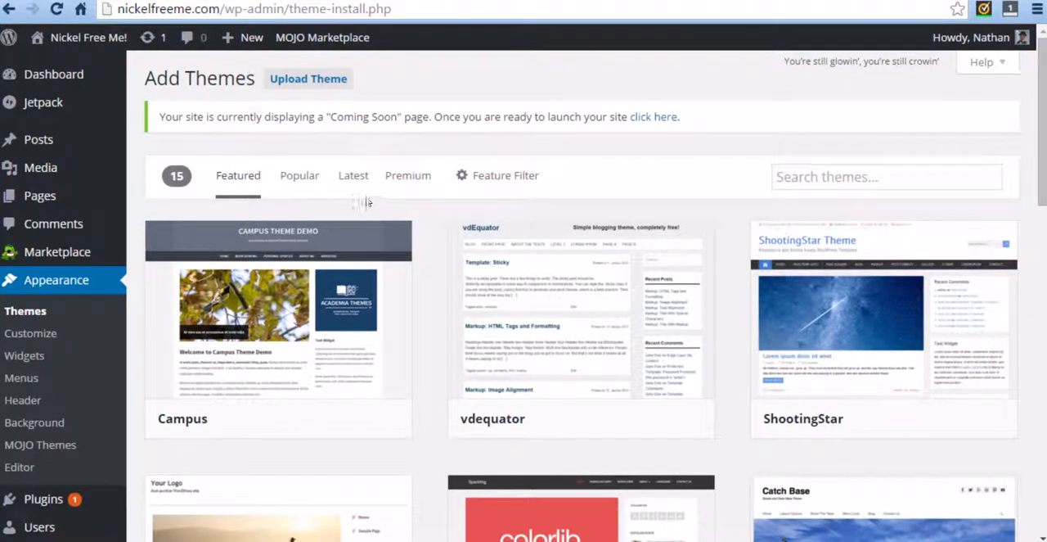
Step: Show the popular themes and browse through their thumbnails, comparing layouts and designs for the site
{"action": "left_click", "coordinate": [308, 178]}
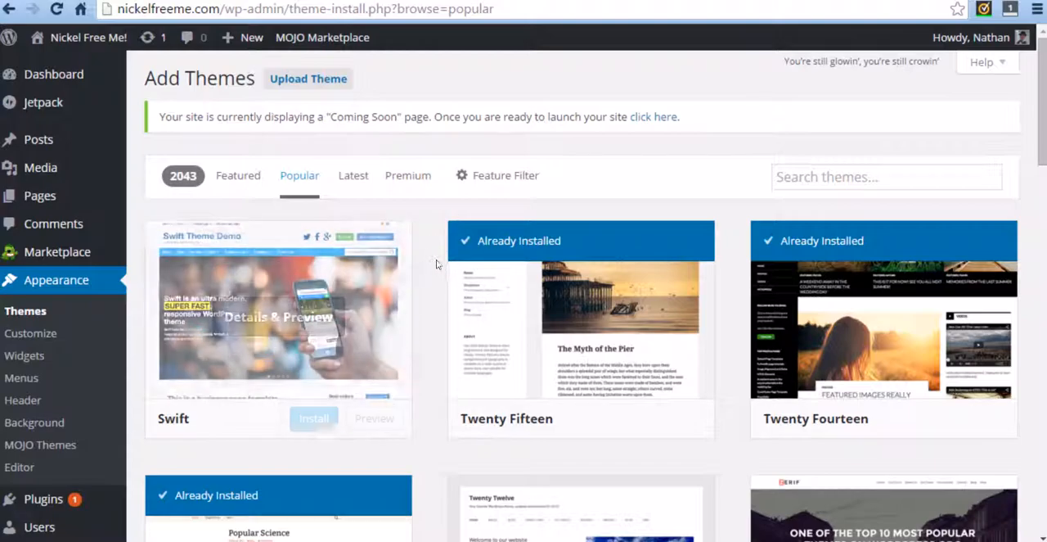
{"action": "scroll", "coordinate": [431, 262], "scroll_direction": "down", "scroll_amount": 3}
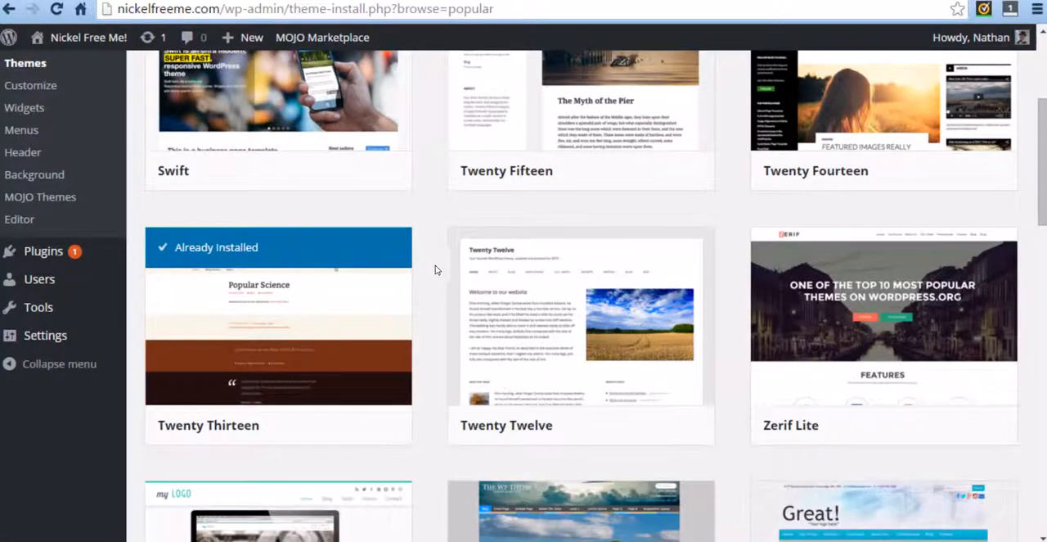
{"action": "scroll", "coordinate": [436, 269], "scroll_direction": "down", "scroll_amount": 1}
{"action": "scroll", "coordinate": [438, 268], "scroll_direction": "down", "scroll_amount": 1}
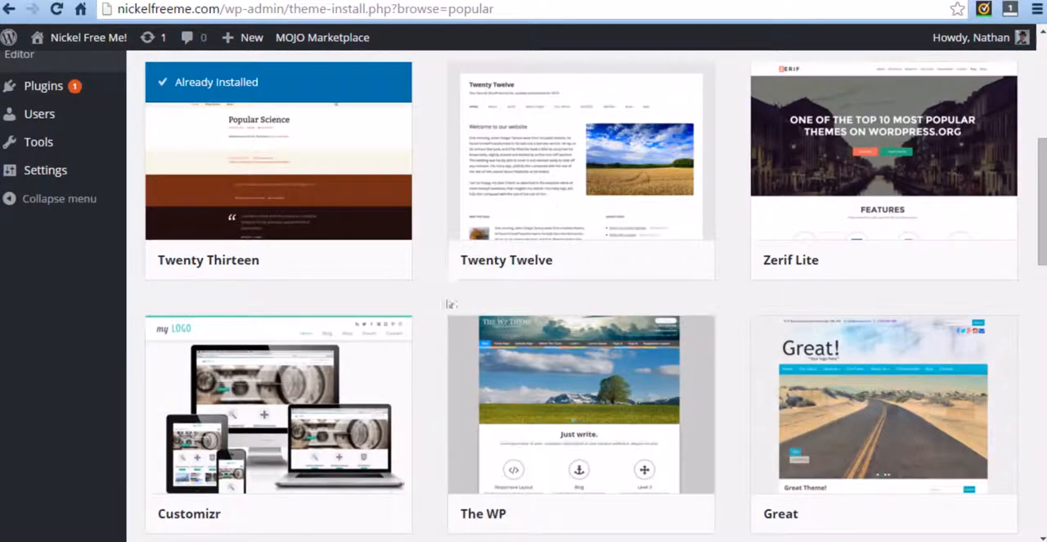
{"action": "scroll", "coordinate": [437, 270], "scroll_direction": "down", "scroll_amount": 4}
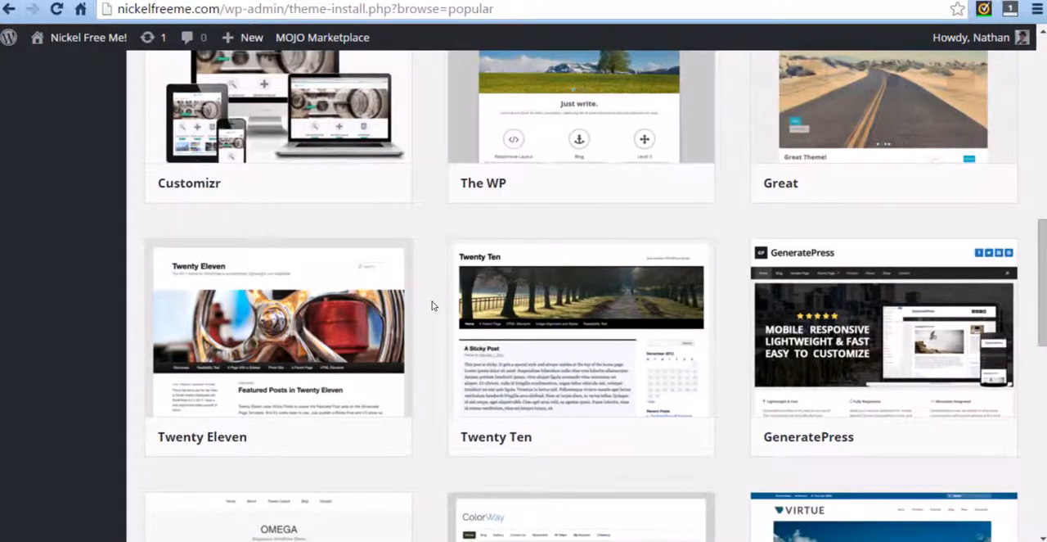
{"action": "scroll", "coordinate": [432, 305], "scroll_direction": "down", "scroll_amount": 3}
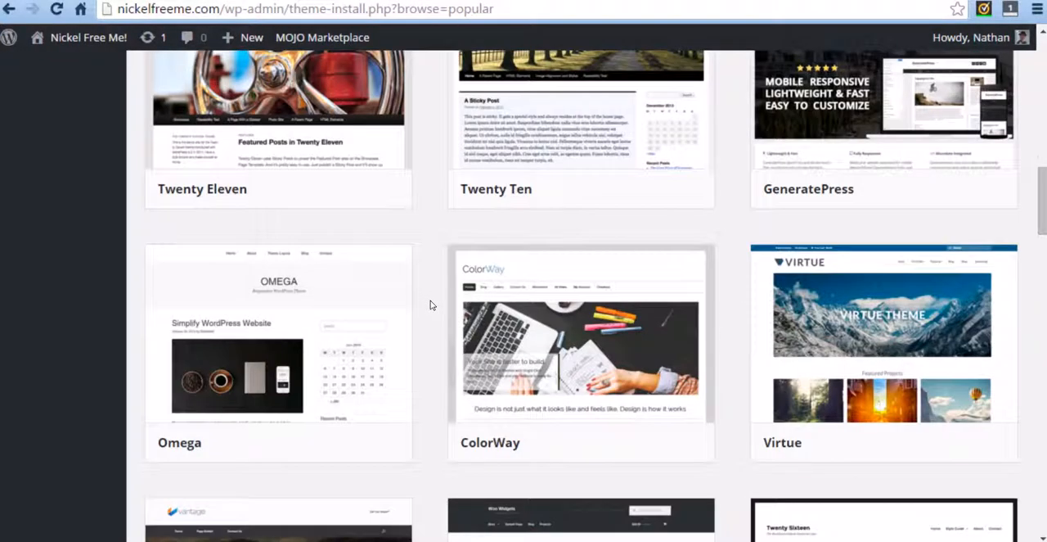
{"action": "scroll", "coordinate": [431, 304], "scroll_direction": "down", "scroll_amount": 1}
{"action": "scroll", "coordinate": [430, 304], "scroll_direction": "down", "scroll_amount": 1}
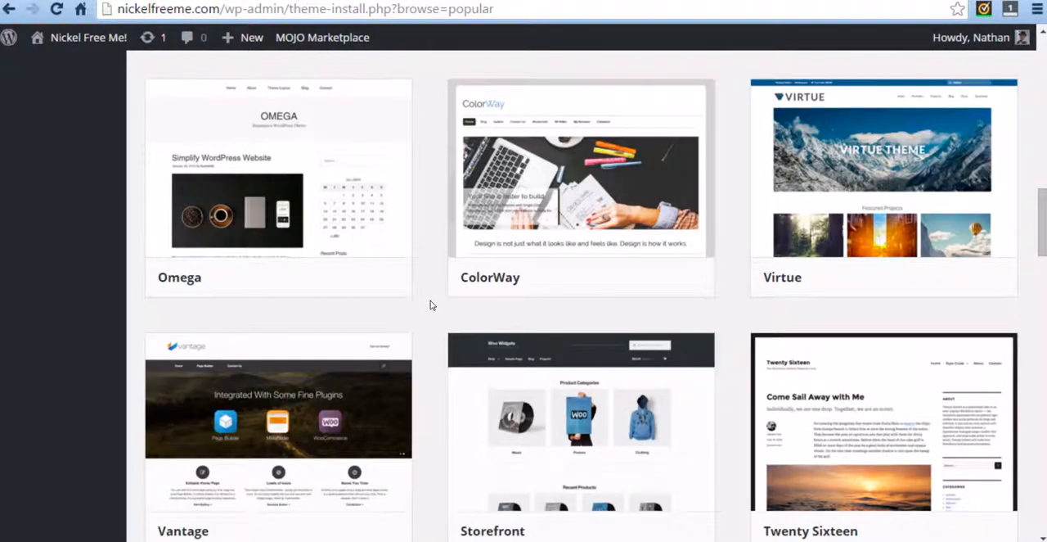
{"action": "scroll", "coordinate": [429, 306], "scroll_direction": "down", "scroll_amount": 2}
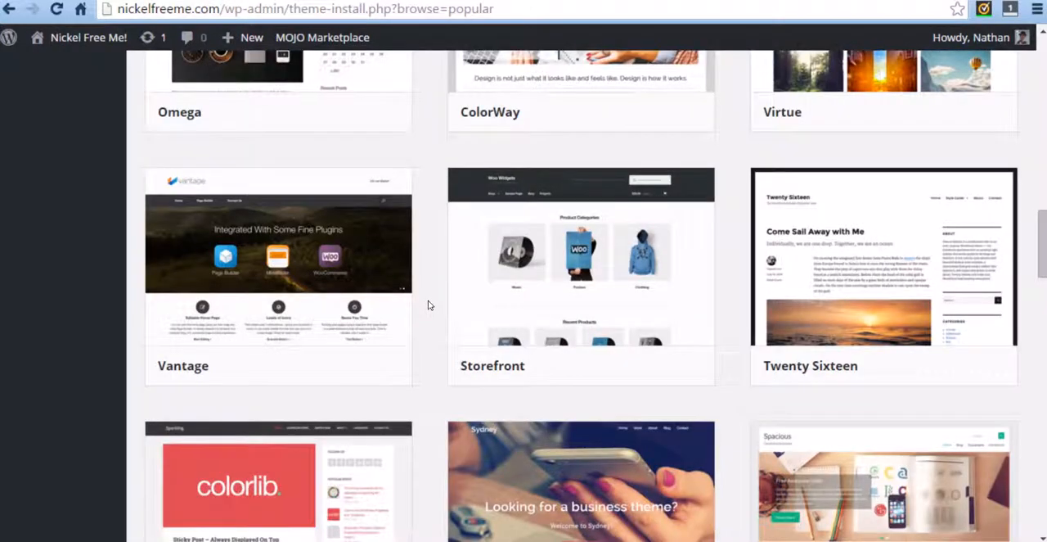
{"action": "scroll", "coordinate": [428, 305], "scroll_direction": "down", "scroll_amount": 1}
{"action": "scroll", "coordinate": [428, 305], "scroll_direction": "down", "scroll_amount": 3}
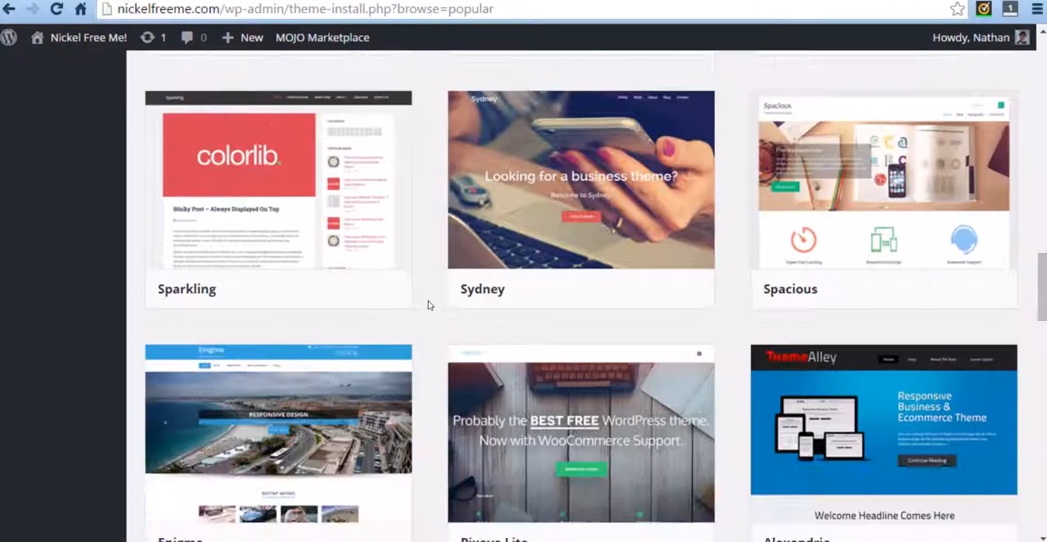
{"action": "scroll", "coordinate": [428, 305], "scroll_direction": "down", "scroll_amount": 3}
{"action": "scroll", "coordinate": [427, 305], "scroll_direction": "down", "scroll_amount": 2}
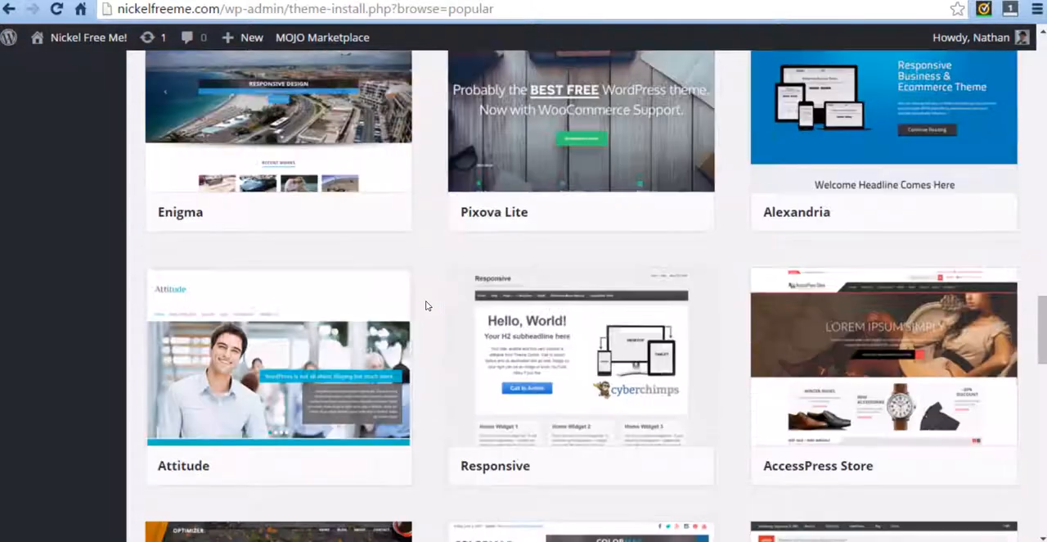
{"action": "scroll", "coordinate": [426, 305], "scroll_direction": "down", "scroll_amount": 1}
{"action": "scroll", "coordinate": [426, 305], "scroll_direction": "down", "scroll_amount": 2}
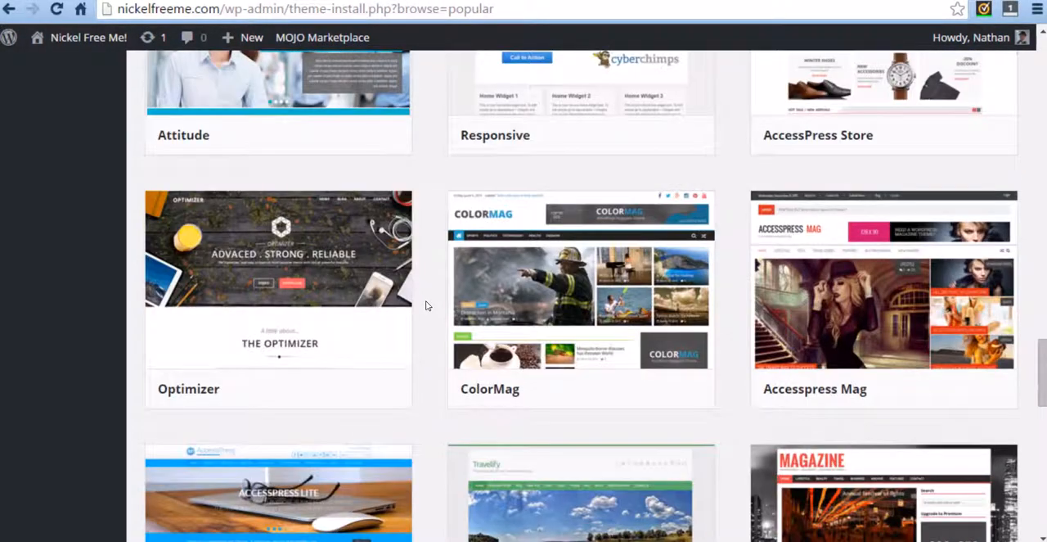
{"action": "scroll", "coordinate": [425, 305], "scroll_direction": "down", "scroll_amount": 4}
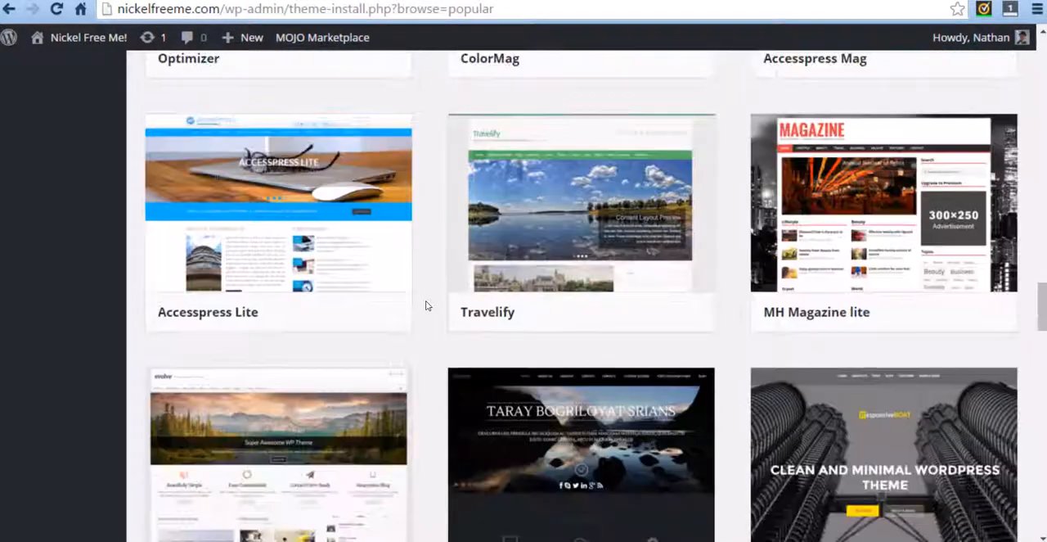
{"action": "scroll", "coordinate": [426, 305], "scroll_direction": "down", "scroll_amount": 3}
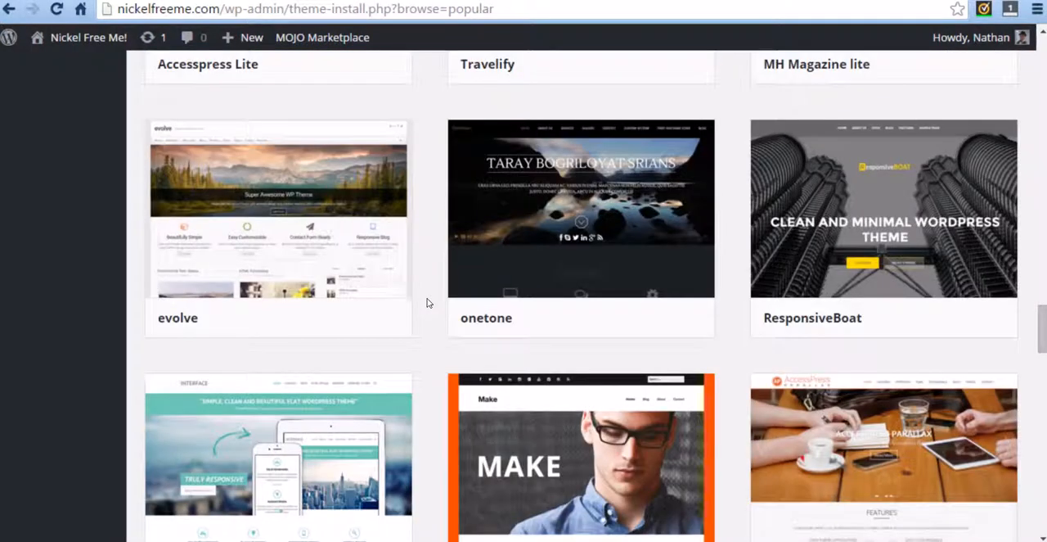
{"action": "scroll", "coordinate": [426, 302], "scroll_direction": "down", "scroll_amount": 2}
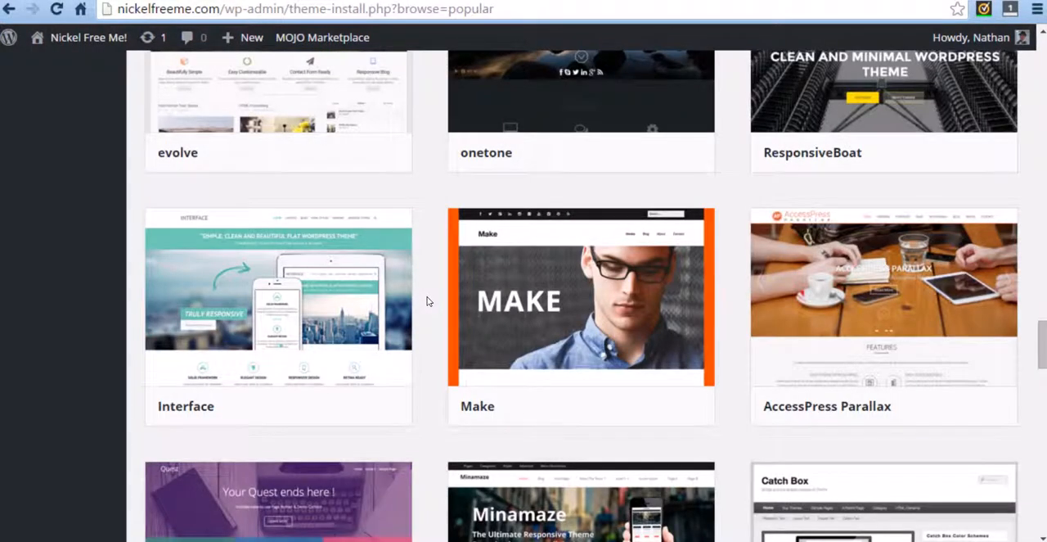
{"action": "scroll", "coordinate": [426, 301], "scroll_direction": "down", "scroll_amount": 1}
{"action": "scroll", "coordinate": [426, 301], "scroll_direction": "up", "scroll_amount": 2}
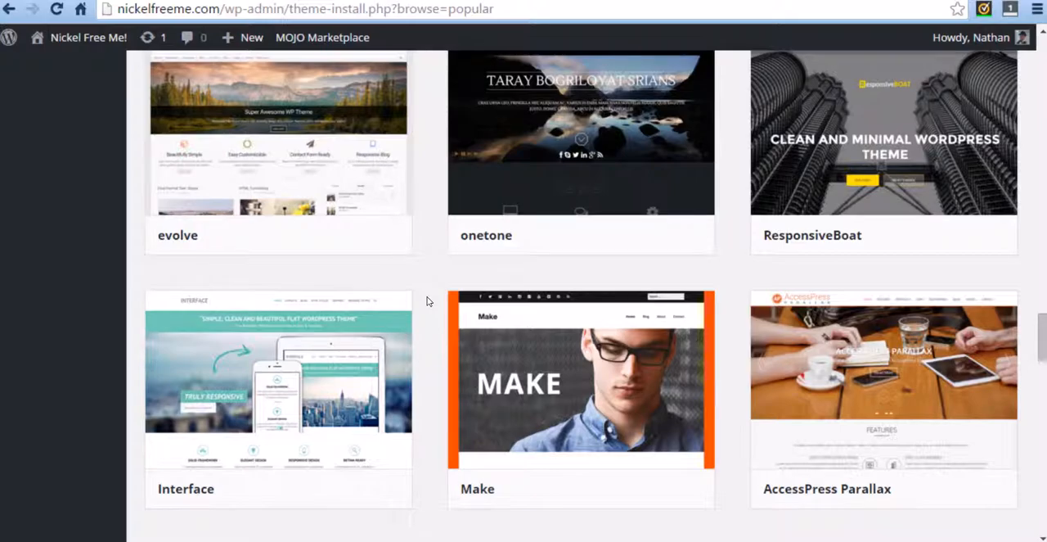
{"action": "scroll", "coordinate": [426, 301], "scroll_direction": "up", "scroll_amount": 1}
{"action": "scroll", "coordinate": [426, 301], "scroll_direction": "down", "scroll_amount": 4}
{"action": "scroll", "coordinate": [426, 301], "scroll_direction": "down", "scroll_amount": 5}
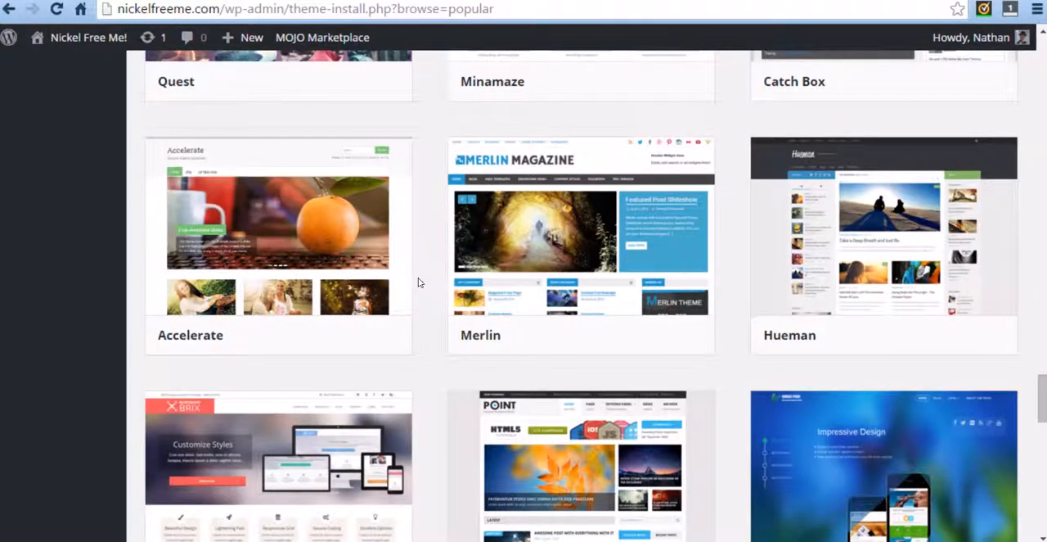
{"action": "scroll", "coordinate": [421, 272], "scroll_direction": "down", "scroll_amount": 1}
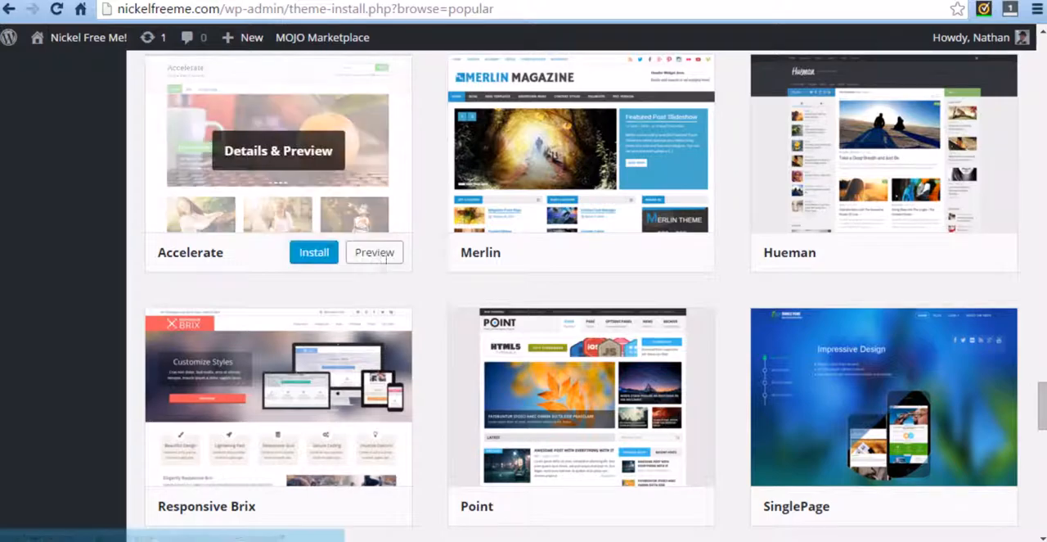
{"action": "mouse_move", "coordinate": [847, 176]}
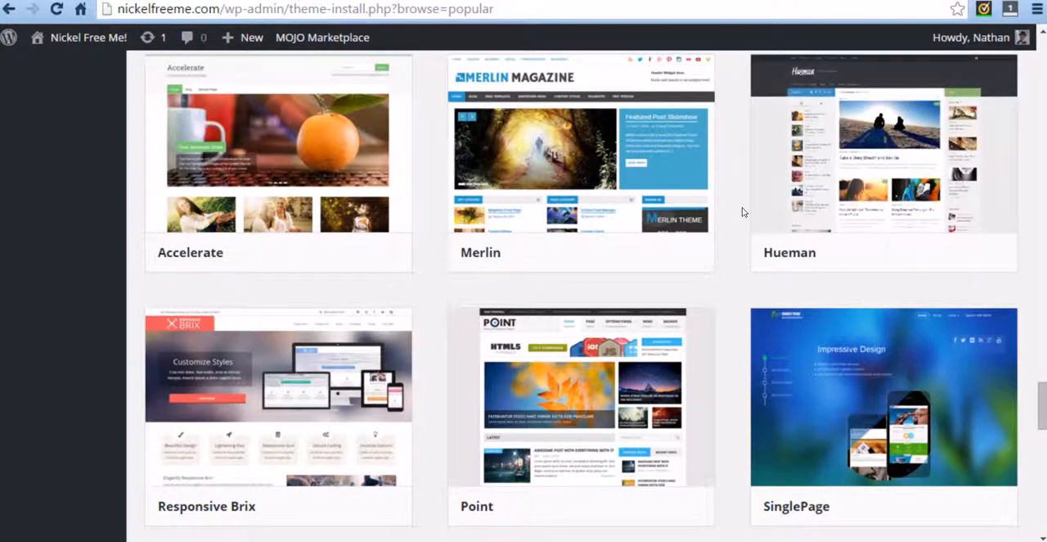
{"action": "mouse_move", "coordinate": [709, 213]}
{"action": "mouse_move", "coordinate": [804, 71]}
{"action": "scroll", "coordinate": [704, 201], "scroll_direction": "down", "scroll_amount": 4}
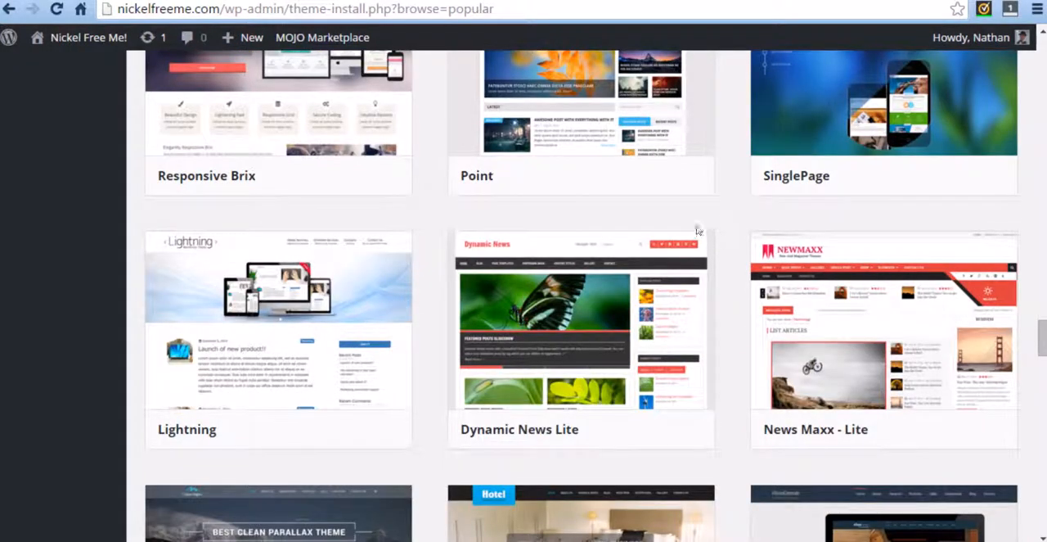
{"action": "scroll", "coordinate": [458, 202], "scroll_direction": "down", "scroll_amount": 2}
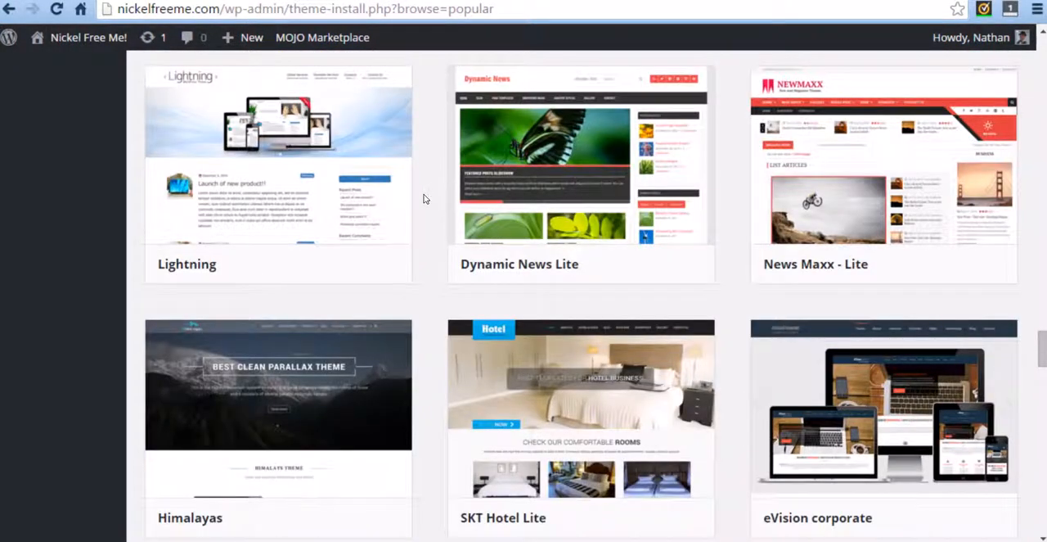
{"action": "scroll", "coordinate": [424, 199], "scroll_direction": "down", "scroll_amount": 3}
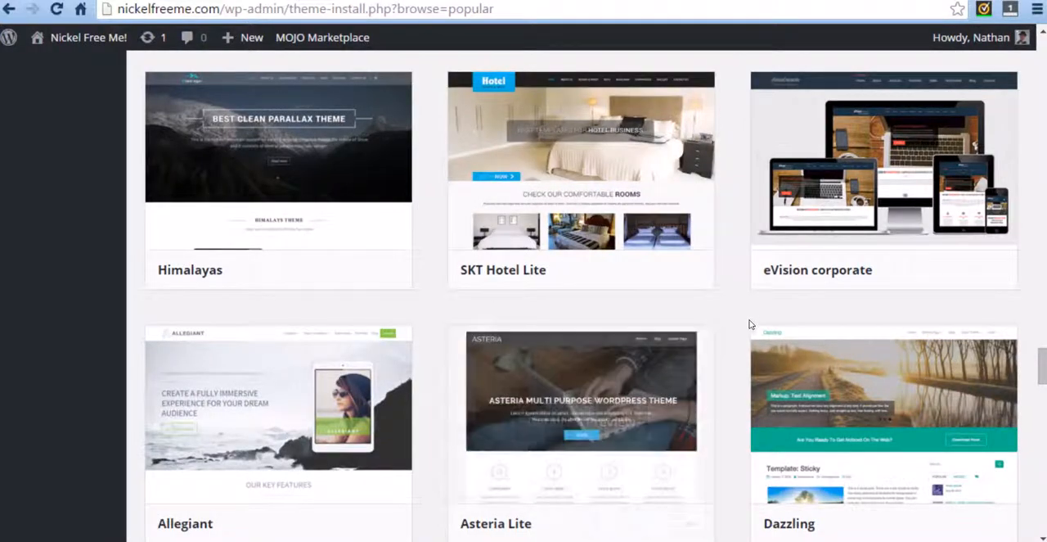
{"action": "scroll", "coordinate": [749, 324], "scroll_direction": "down", "scroll_amount": 3}
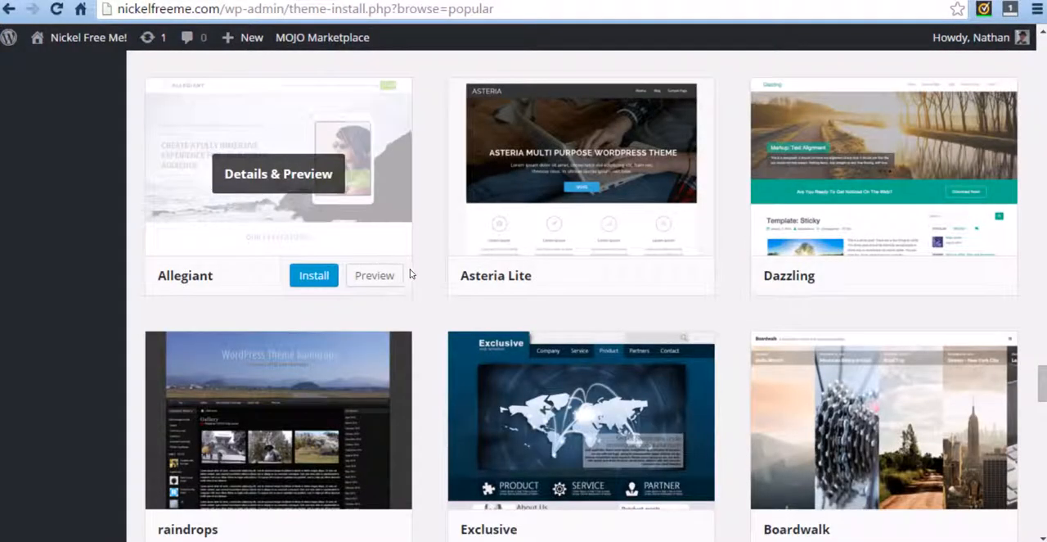
{"action": "scroll", "coordinate": [432, 292], "scroll_direction": "down", "scroll_amount": 1}
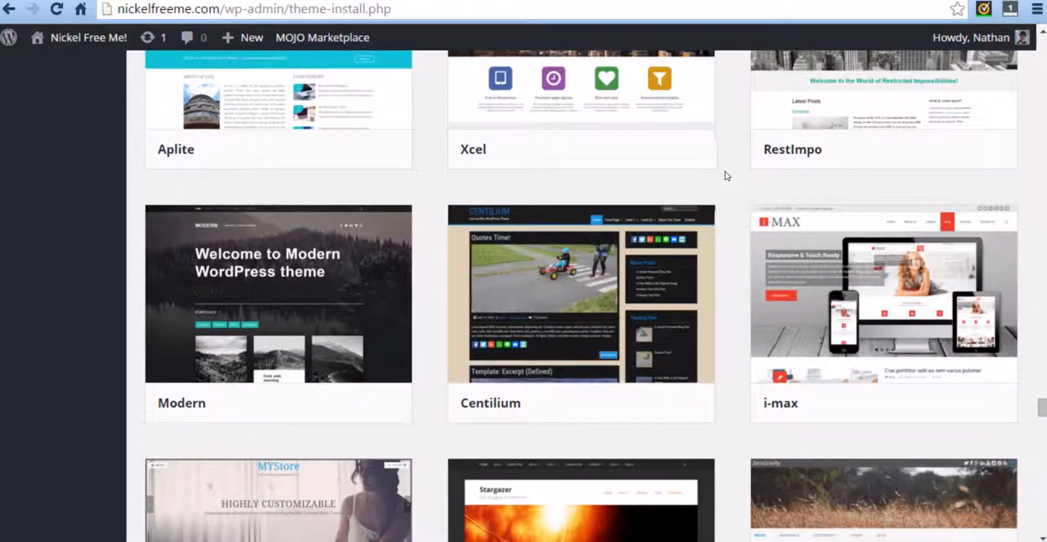
Step: Open the details and preview of the i-max theme and look through its demo page
{"action": "mouse_move", "coordinate": [904, 315]}
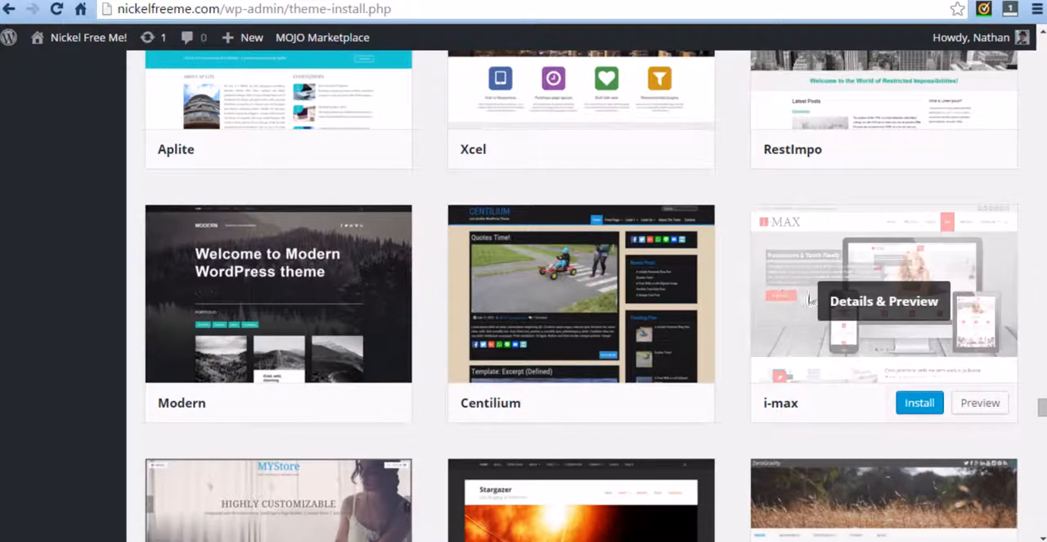
{"action": "left_click", "coordinate": [866, 304]}
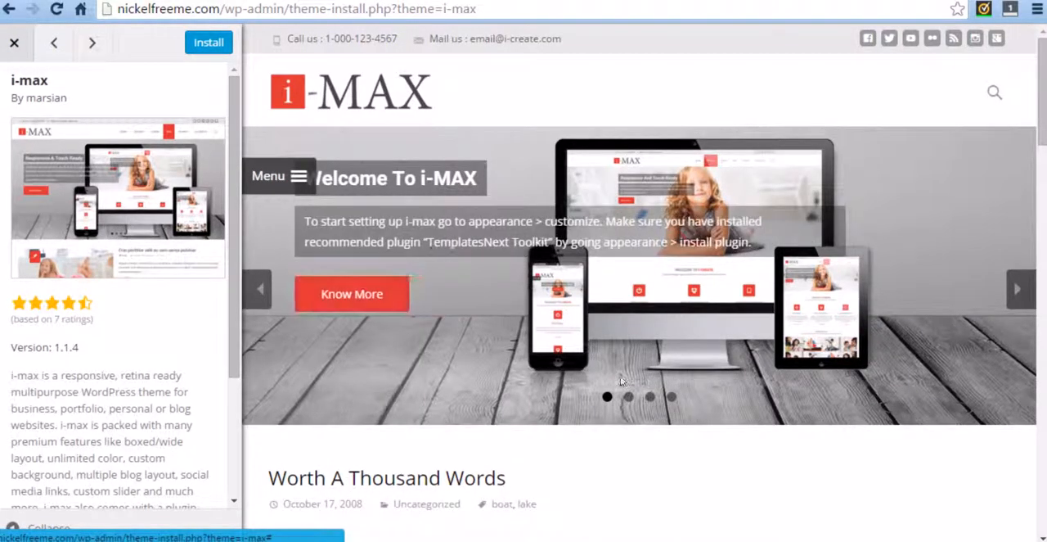
{"action": "scroll", "coordinate": [650, 299], "scroll_direction": "down", "scroll_amount": 5}
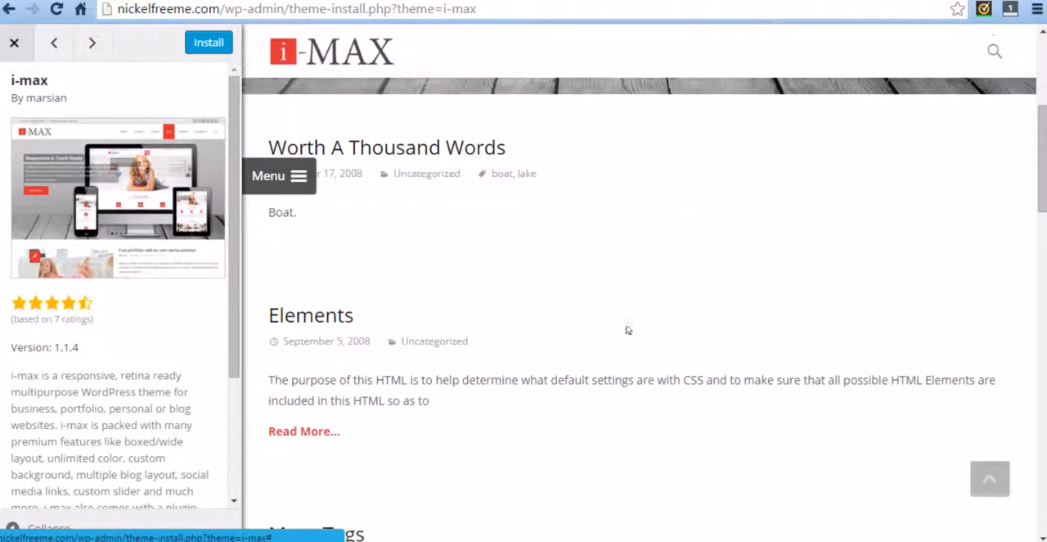
Step: Read the i-max theme's description and examine its demo page from the image slider down through the sample posts
{"action": "scroll", "coordinate": [627, 330], "scroll_direction": "up", "scroll_amount": 5}
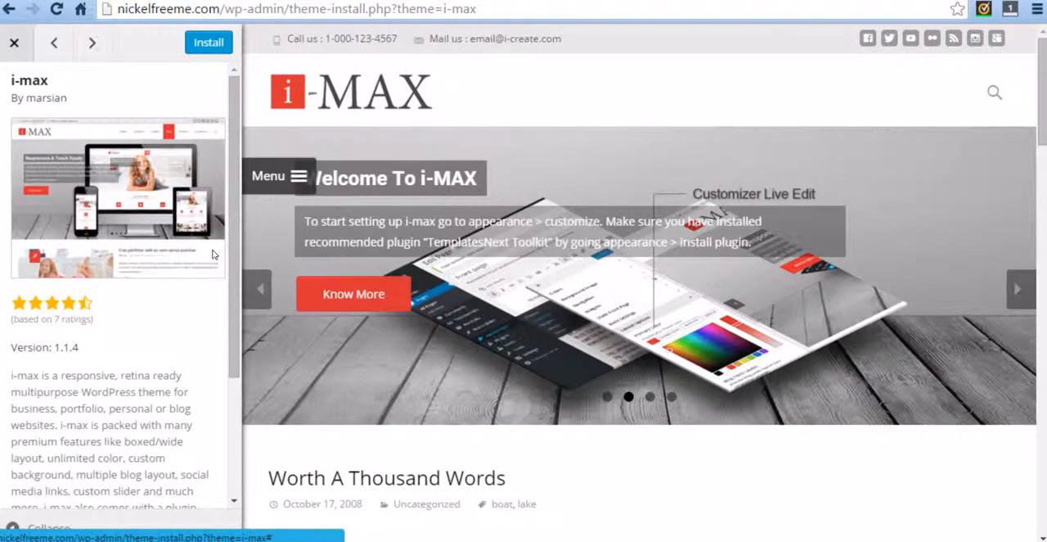
{"action": "left_click_drag", "start_coordinate": [60, 377], "coordinate": [114, 378]}
{"action": "left_click", "coordinate": [122, 309]}
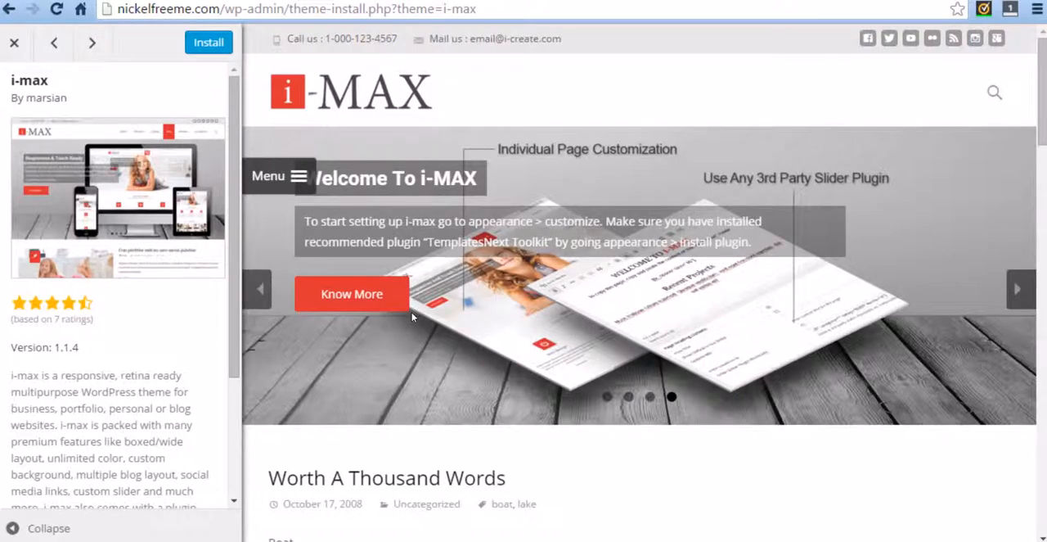
{"action": "scroll", "coordinate": [461, 348], "scroll_direction": "down", "scroll_amount": 6}
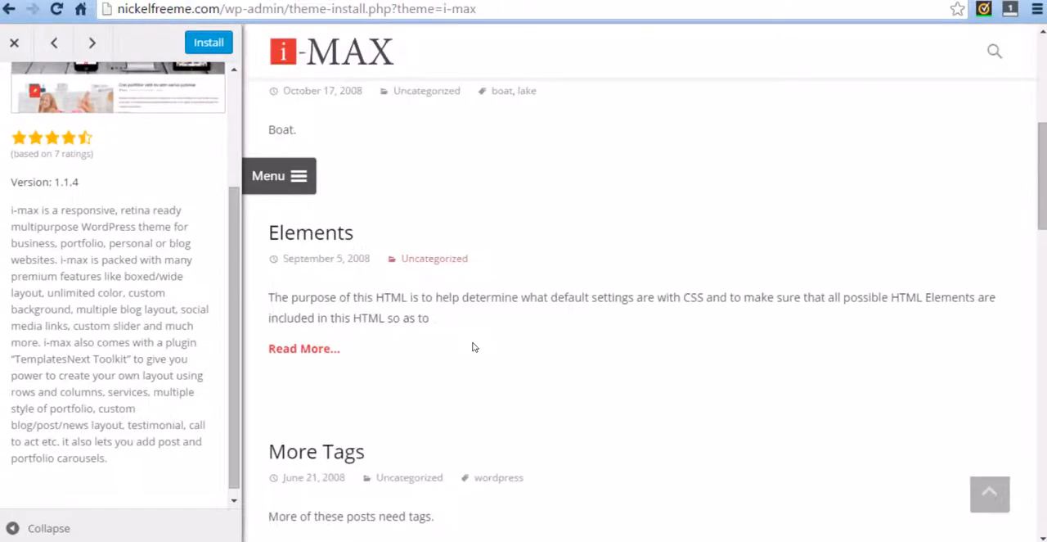
{"action": "scroll", "coordinate": [490, 346], "scroll_direction": "down", "scroll_amount": 5}
{"action": "scroll", "coordinate": [540, 448], "scroll_direction": "up", "scroll_amount": 9}
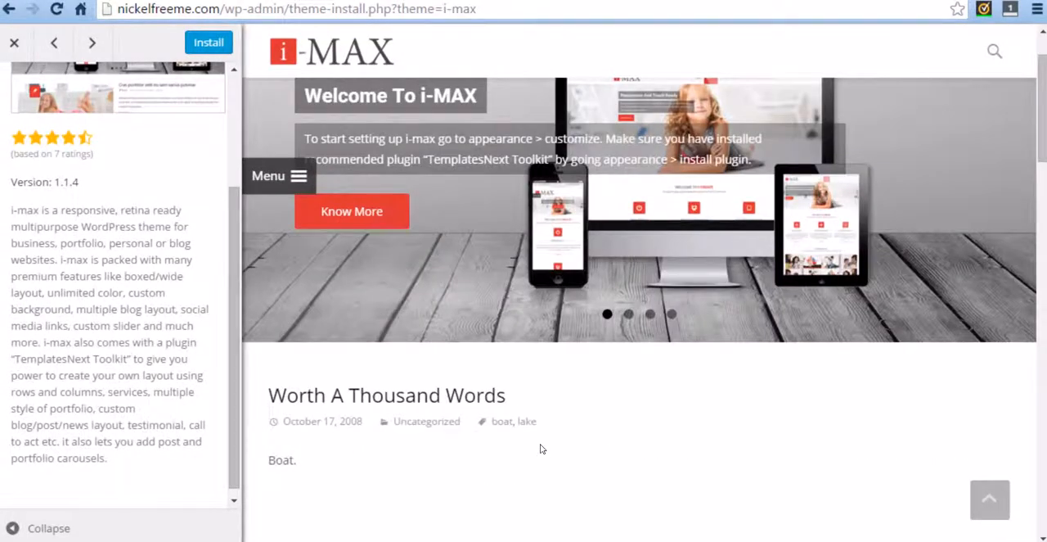
{"action": "scroll", "coordinate": [540, 449], "scroll_direction": "up", "scroll_amount": 1}
{"action": "scroll", "coordinate": [540, 421], "scroll_direction": "down", "scroll_amount": 8}
{"action": "scroll", "coordinate": [534, 411], "scroll_direction": "down", "scroll_amount": 3}
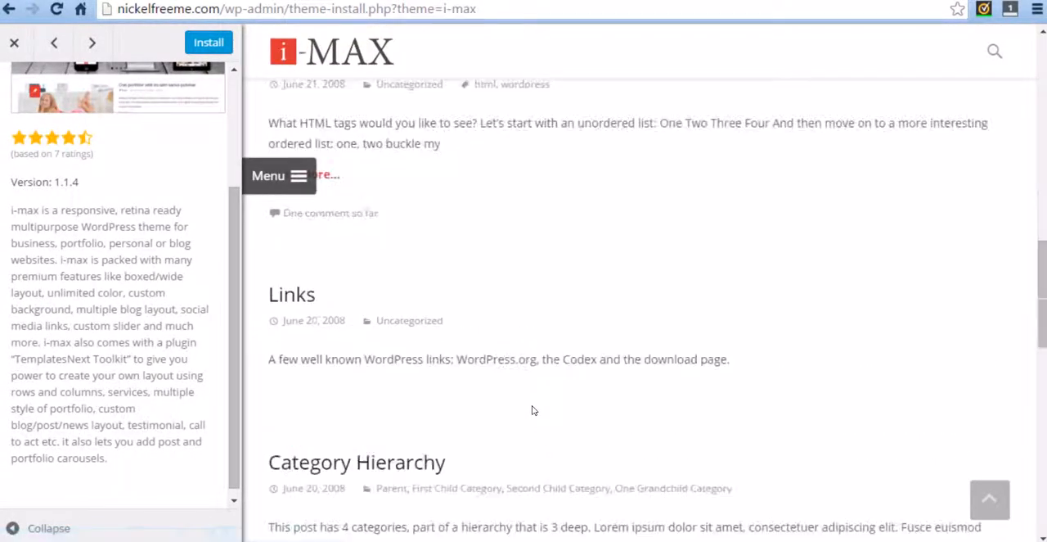
{"action": "scroll", "coordinate": [459, 380], "scroll_direction": "up", "scroll_amount": 11}
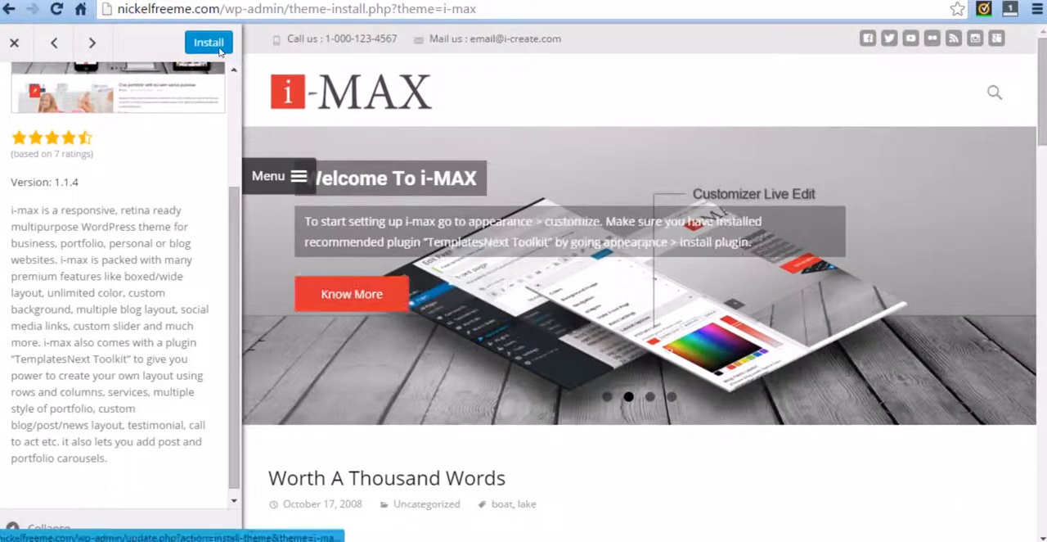
Step: Install the i-max theme and activate it on the site
{"action": "left_click", "coordinate": [214, 45]}
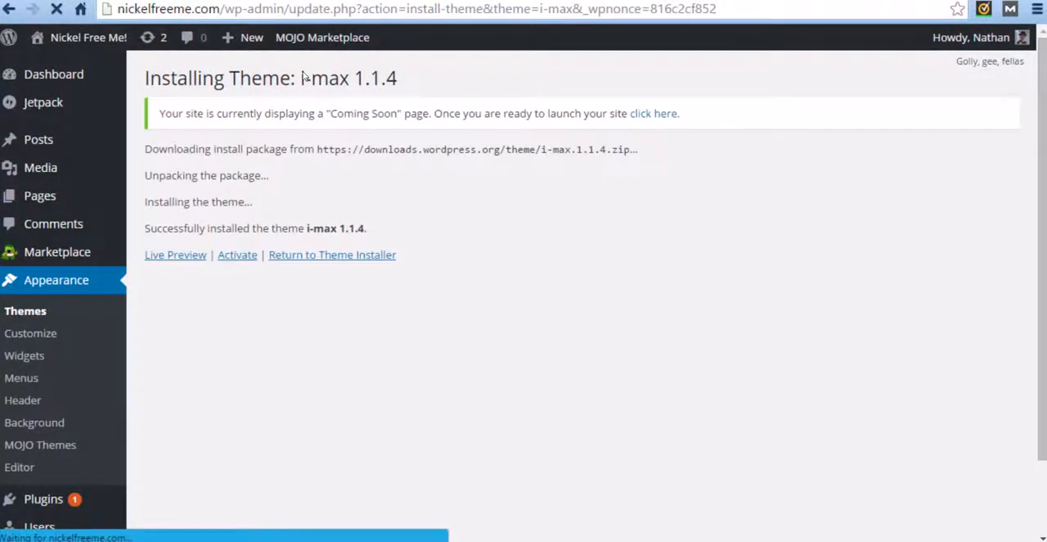
{"action": "left_click", "coordinate": [242, 259]}
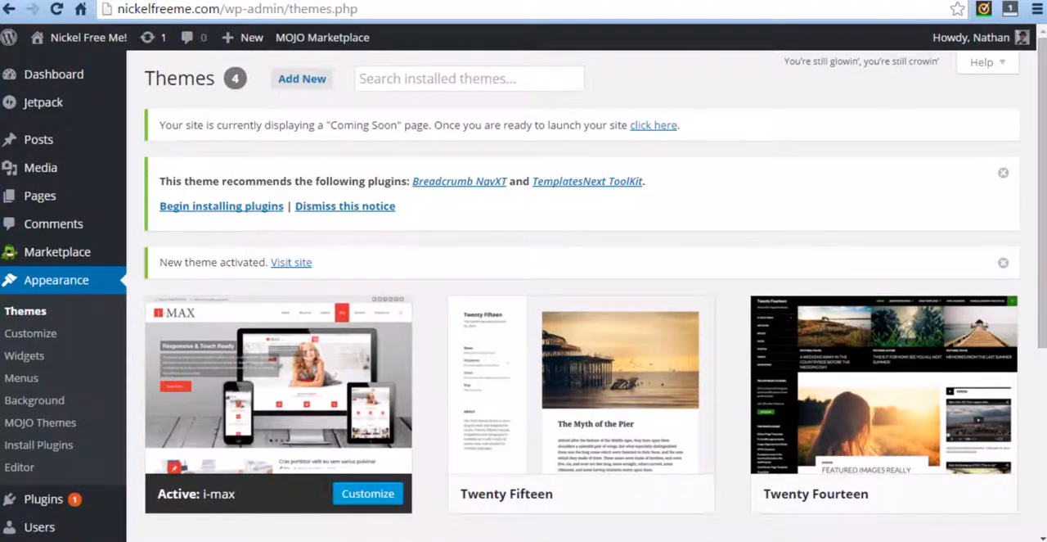
Step: Reload the site's front page in its own browser tab and examine the new theme's layout from header to footer
{"action": "key", "text": "ctrl+Tab"}
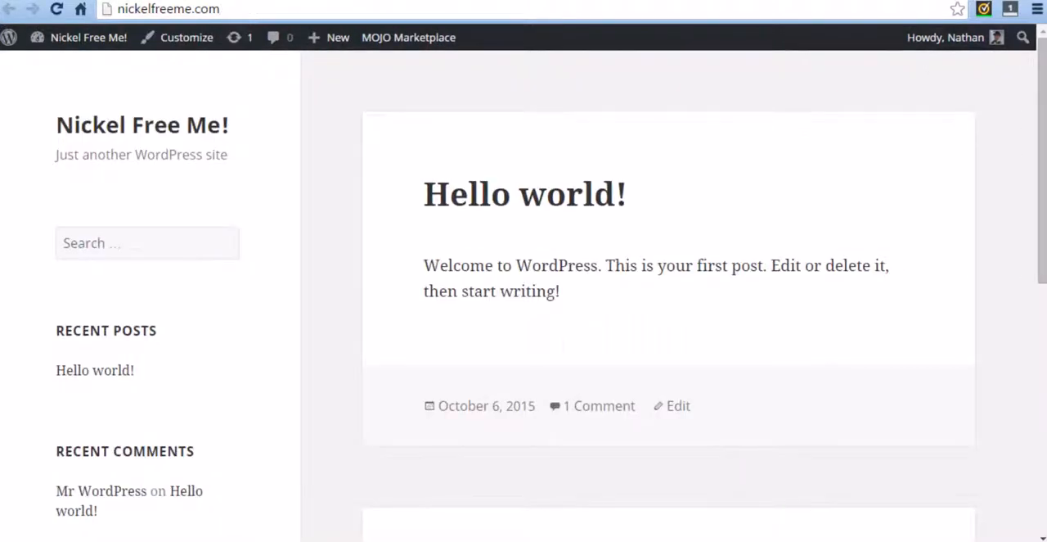
{"action": "left_click", "coordinate": [58, 13]}
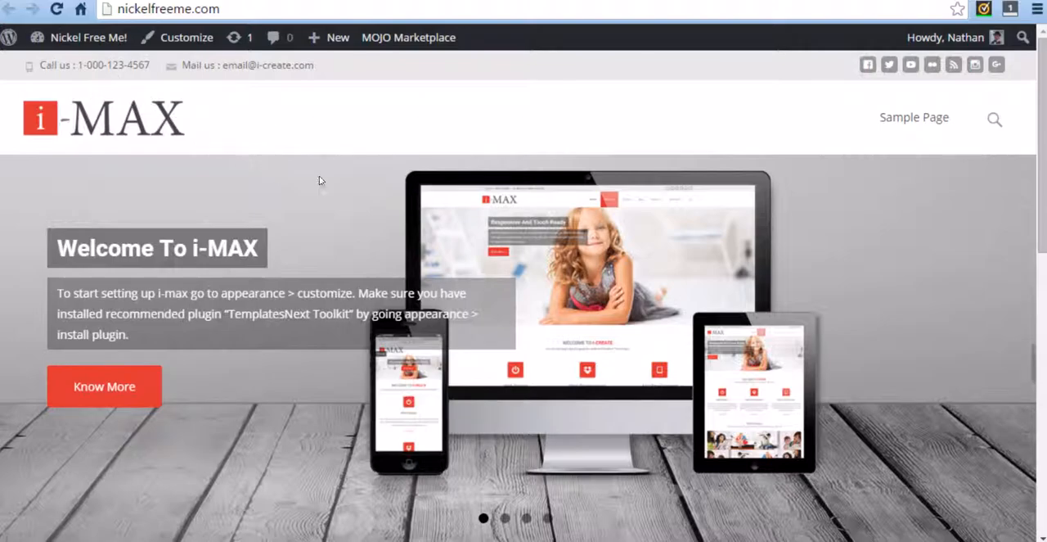
{"action": "scroll", "coordinate": [360, 176], "scroll_direction": "down", "scroll_amount": 5}
{"action": "scroll", "coordinate": [380, 180], "scroll_direction": "down", "scroll_amount": 3}
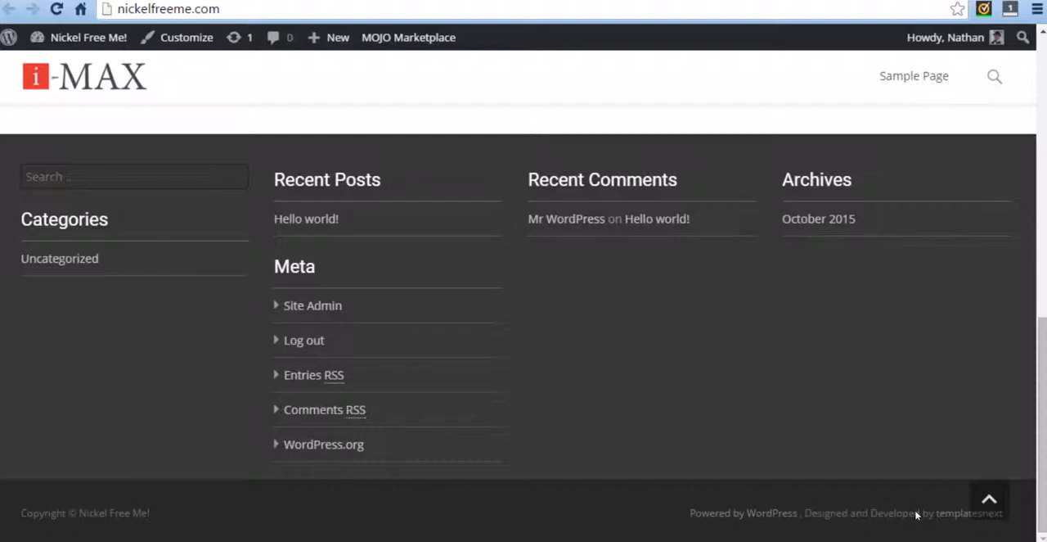
{"action": "scroll", "coordinate": [477, 329], "scroll_direction": "up", "scroll_amount": 3}
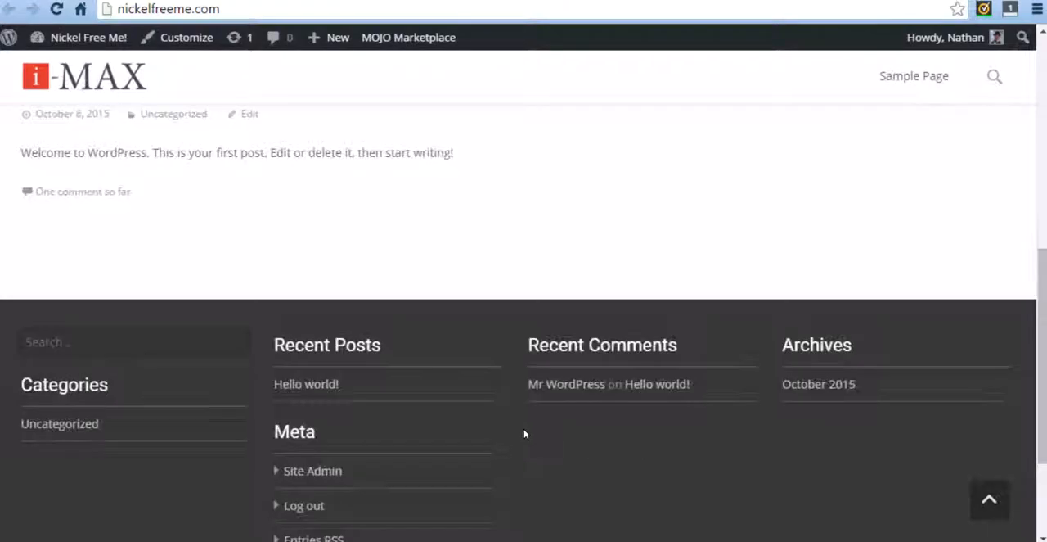
{"action": "scroll", "coordinate": [504, 421], "scroll_direction": "down", "scroll_amount": 3}
{"action": "scroll", "coordinate": [604, 413], "scroll_direction": "up", "scroll_amount": 10}
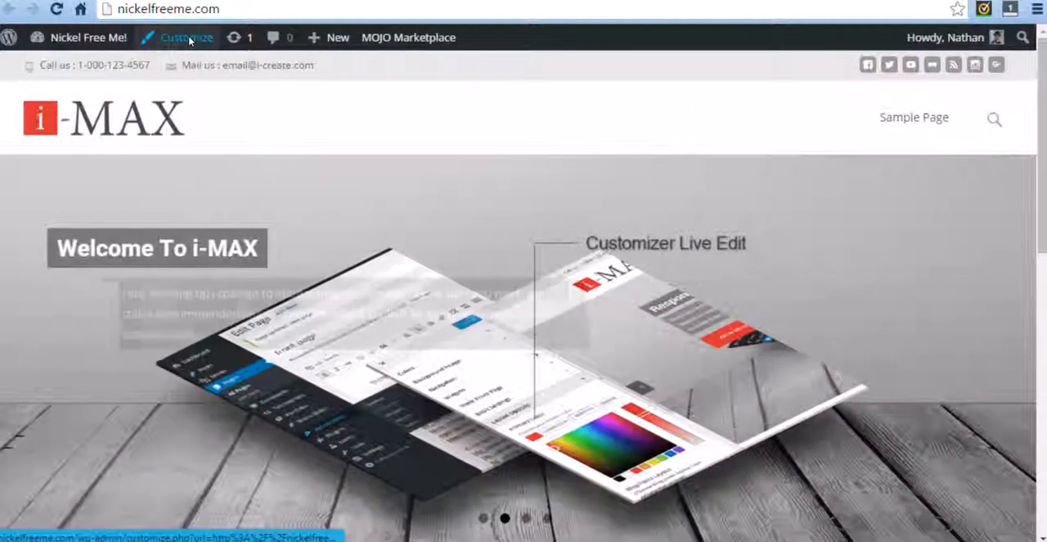
Step: Open the site for customizing and set its tagline to "Don't Let Your Nickel Allergy Hold You Down!" in Site Identity
{"action": "left_click", "coordinate": [188, 39]}
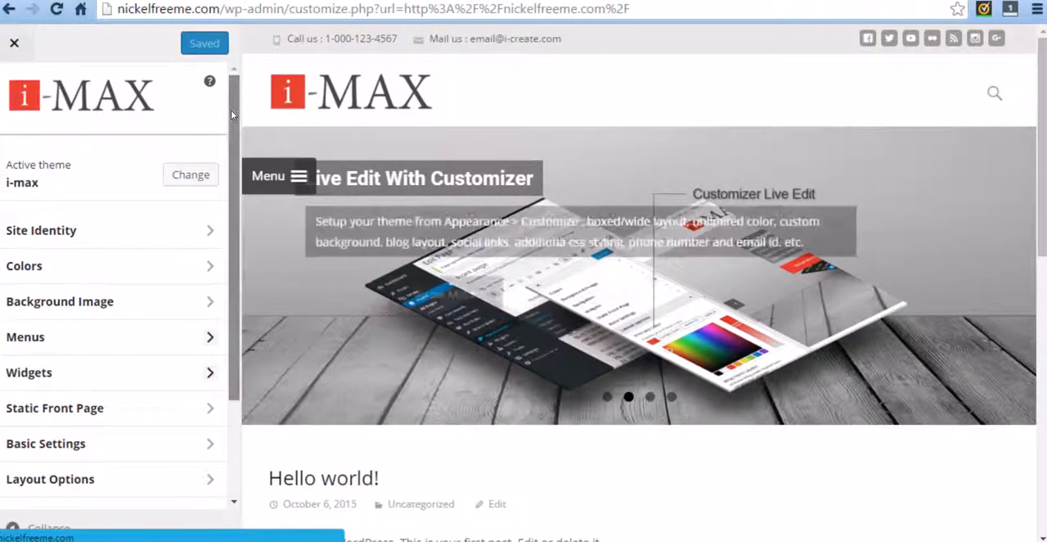
{"action": "scroll", "coordinate": [230, 123], "scroll_direction": "down", "scroll_amount": 1}
{"action": "left_click", "coordinate": [210, 187]}
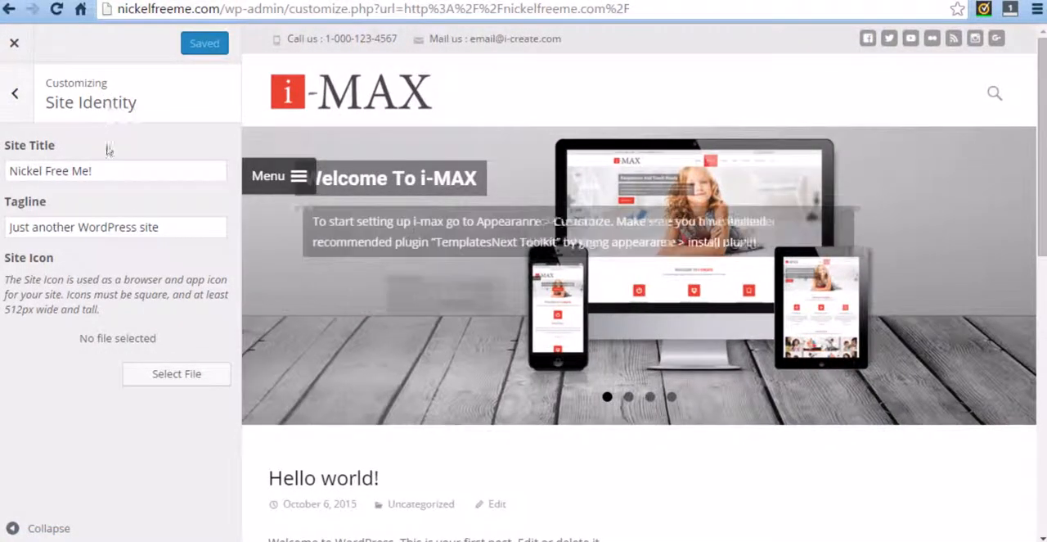
{"action": "left_click_drag", "start_coordinate": [159, 221], "coordinate": [6, 227]}
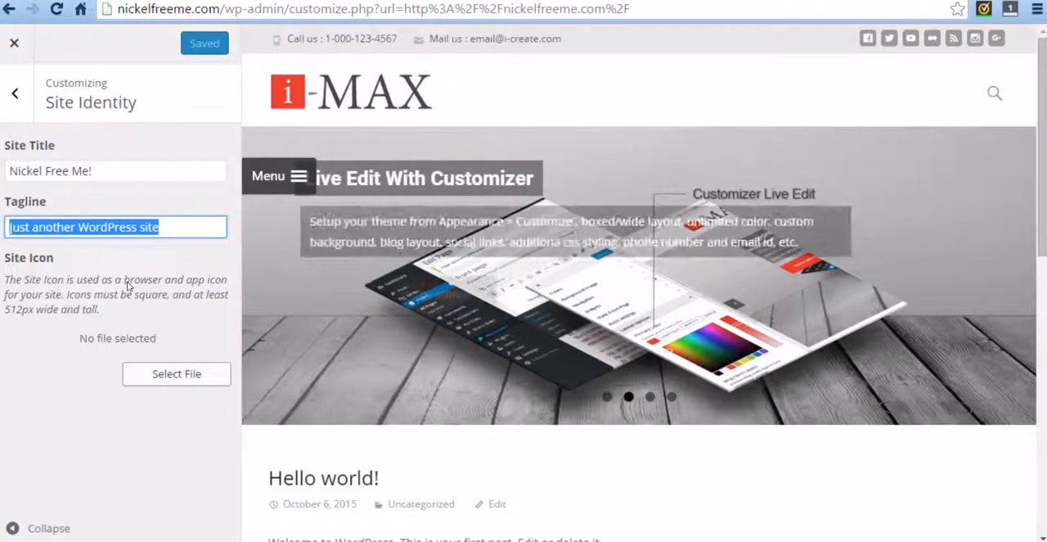
{"action": "key", "text": "BackSpace"}
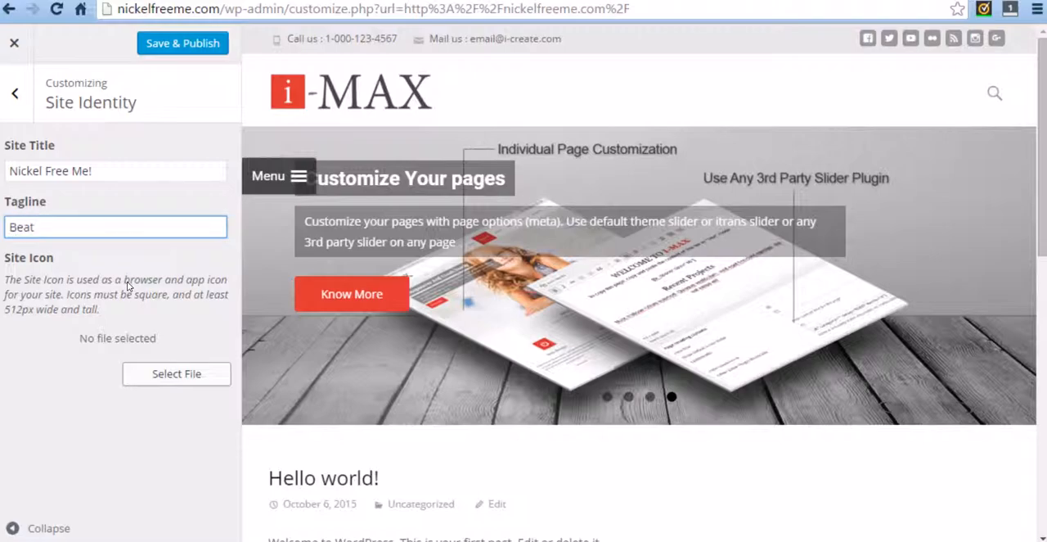
{"action": "key", "text": "BackSpace"}
{"action": "key", "text": "BackSpace"}
{"action": "key", "text": "BackSpace"}
{"action": "key", "text": "BackSpace"}
{"action": "key", "text": "BackSpace"}
{"action": "type", "text": "Don't L"}
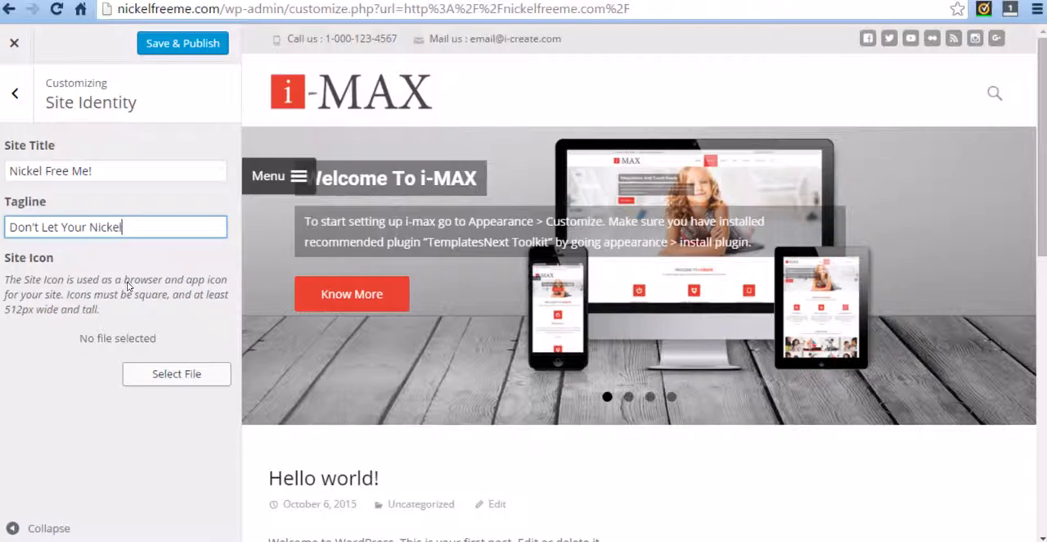
{"action": "type", "text": "et Your Nickel"}
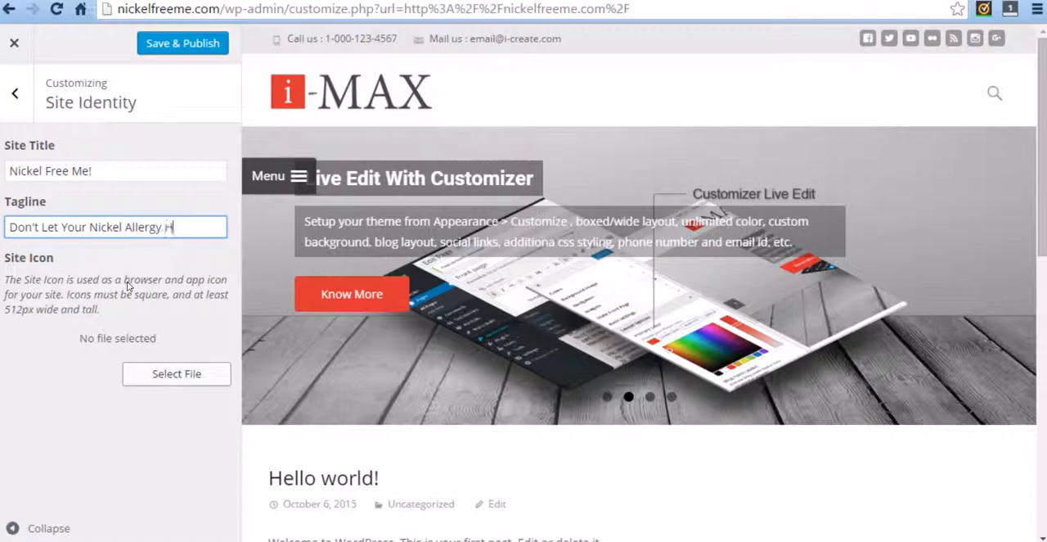
{"action": "type", "text": " Allergy Hold You Down!"}
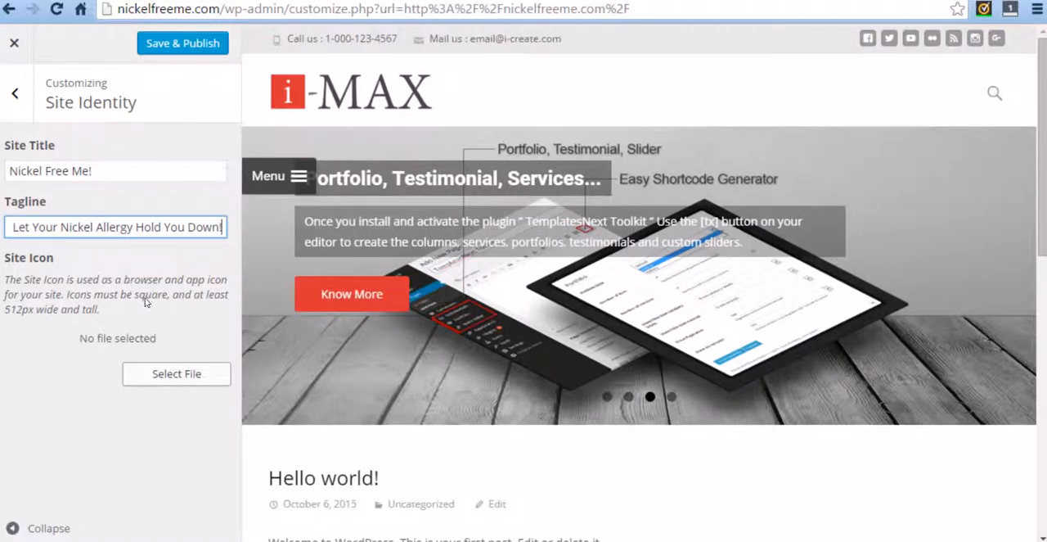
{"action": "left_click", "coordinate": [18, 96]}
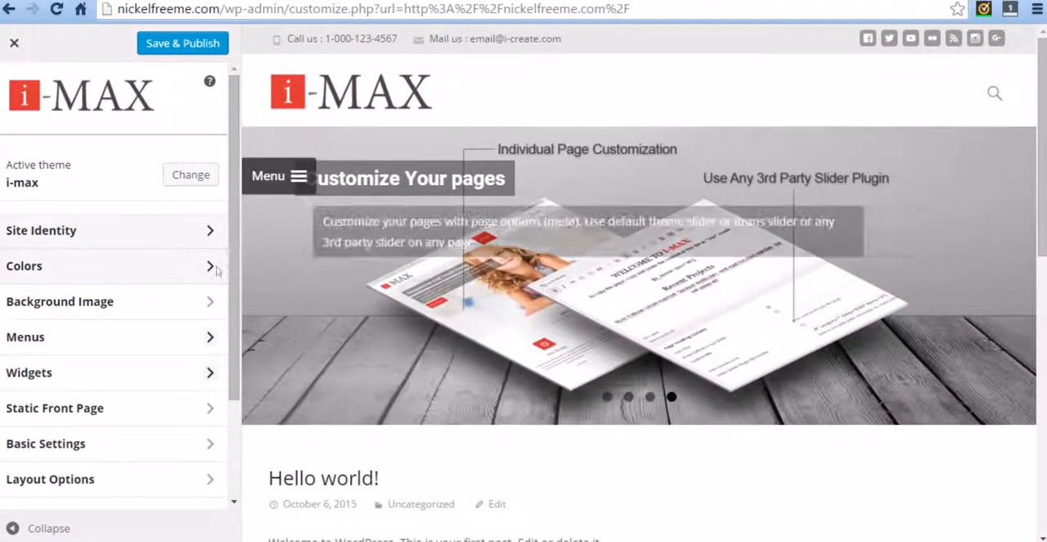
Step: Look at the background color option in the Colors settings and check the page preview for areas it would affect
{"action": "left_click", "coordinate": [213, 268]}
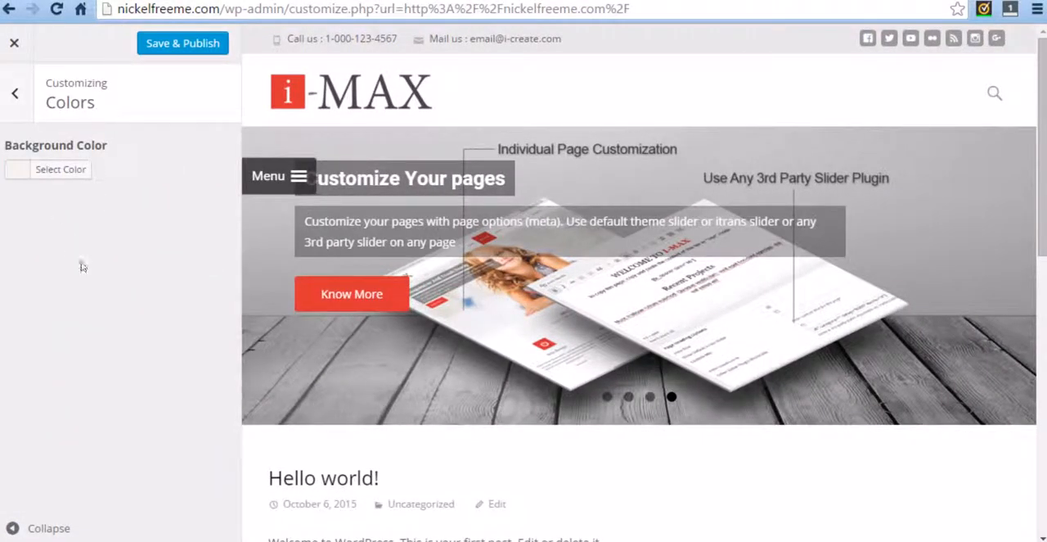
{"action": "scroll", "coordinate": [324, 385], "scroll_direction": "down", "scroll_amount": 2}
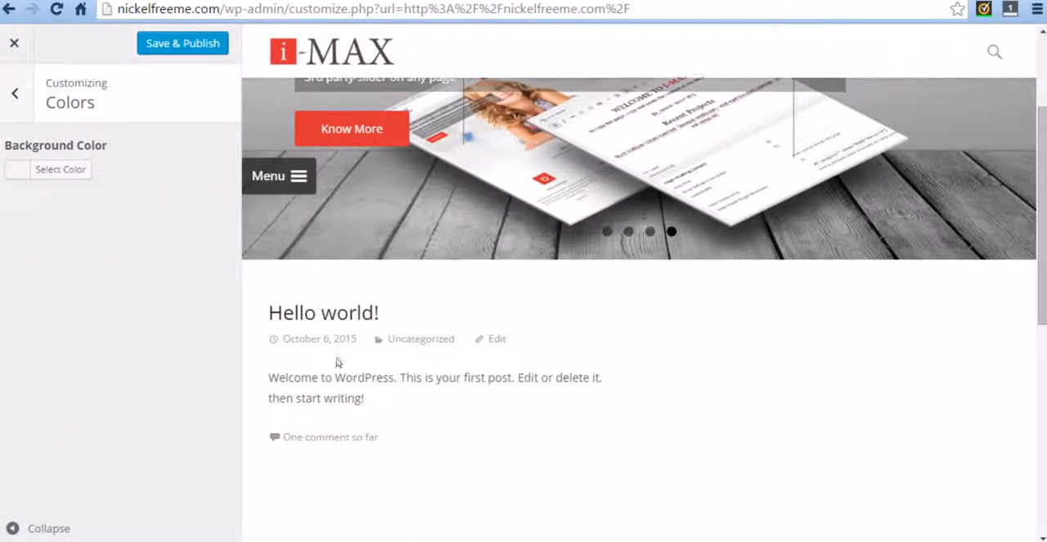
{"action": "scroll", "coordinate": [332, 385], "scroll_direction": "up", "scroll_amount": 1}
{"action": "scroll", "coordinate": [331, 385], "scroll_direction": "up", "scroll_amount": 1}
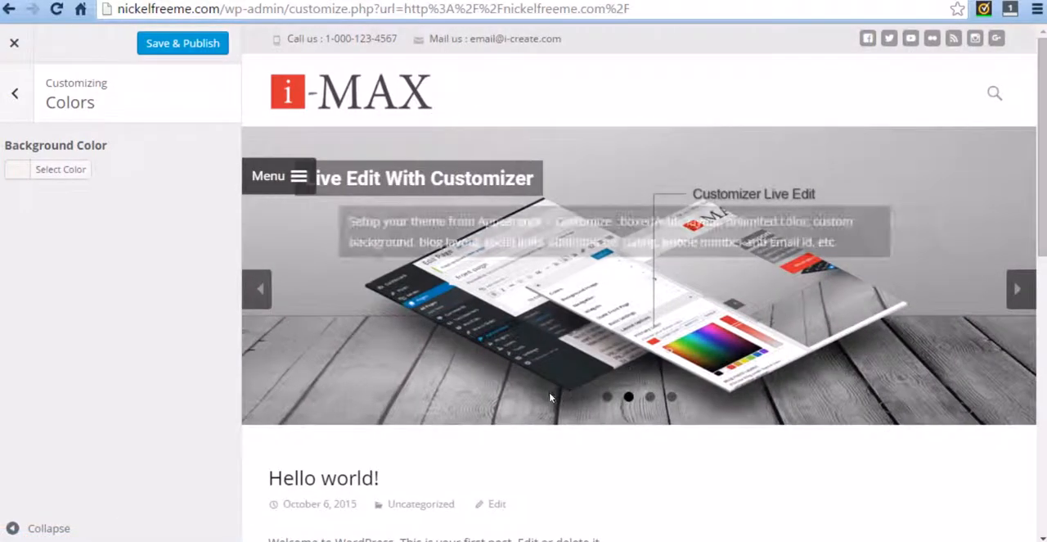
{"action": "scroll", "coordinate": [415, 409], "scroll_direction": "down", "scroll_amount": 2}
{"action": "scroll", "coordinate": [414, 409], "scroll_direction": "down", "scroll_amount": 1}
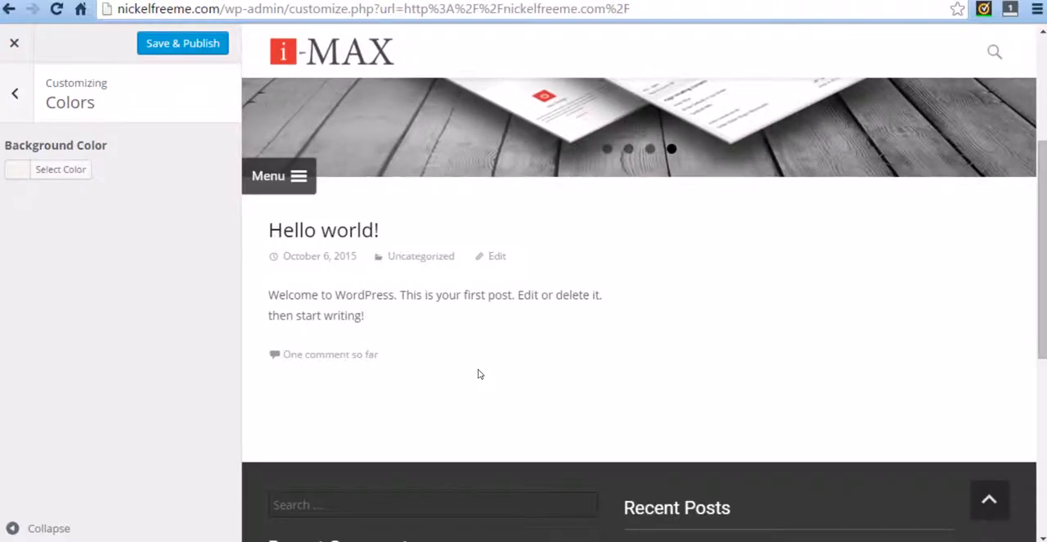
{"action": "scroll", "coordinate": [479, 372], "scroll_direction": "down", "scroll_amount": 4}
{"action": "scroll", "coordinate": [463, 355], "scroll_direction": "up", "scroll_amount": 7}
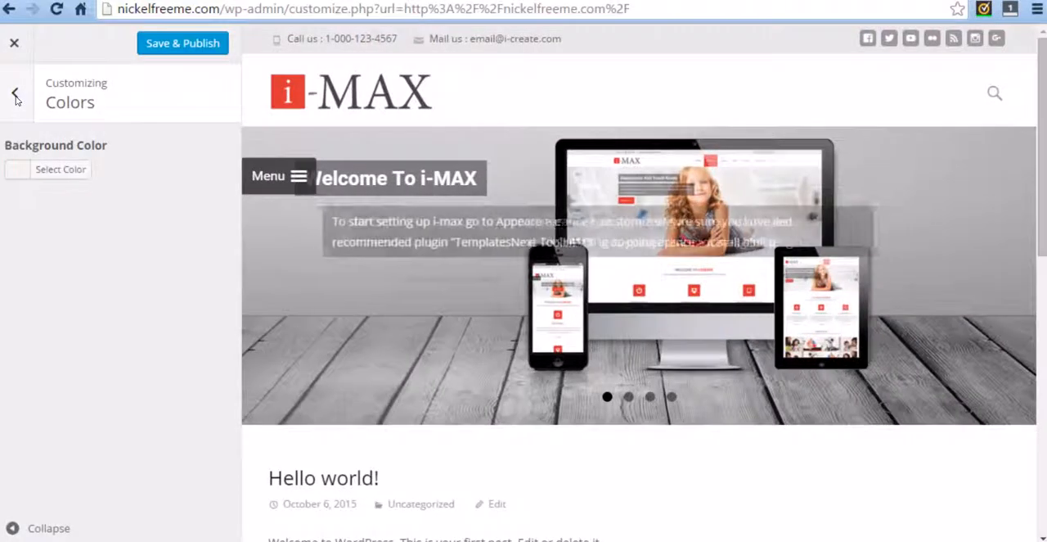
{"action": "left_click", "coordinate": [15, 93]}
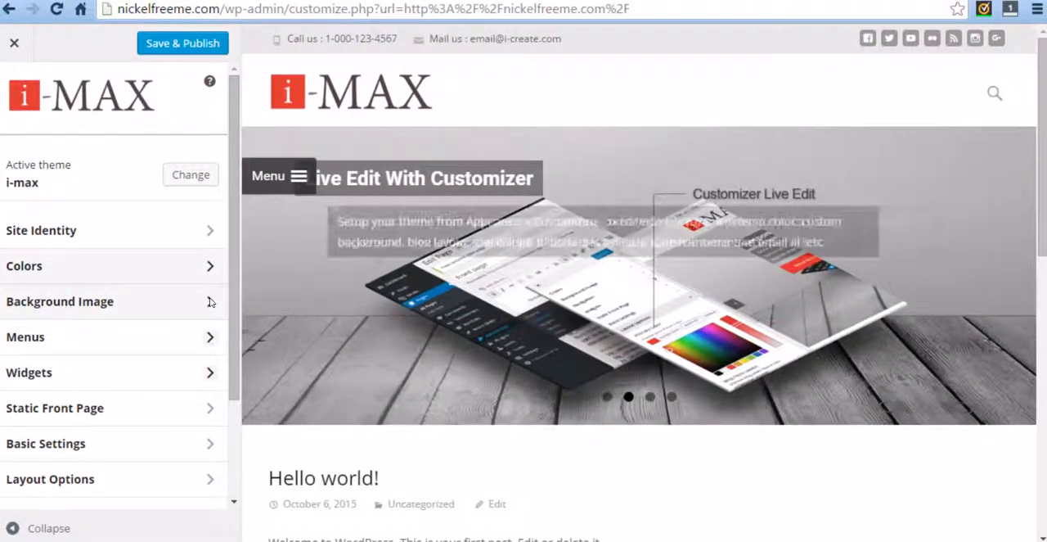
Step: Choose "Your latest posts" as the front page display in the Static Front Page settings
{"action": "scroll", "coordinate": [172, 319], "scroll_direction": "down", "scroll_amount": 2}
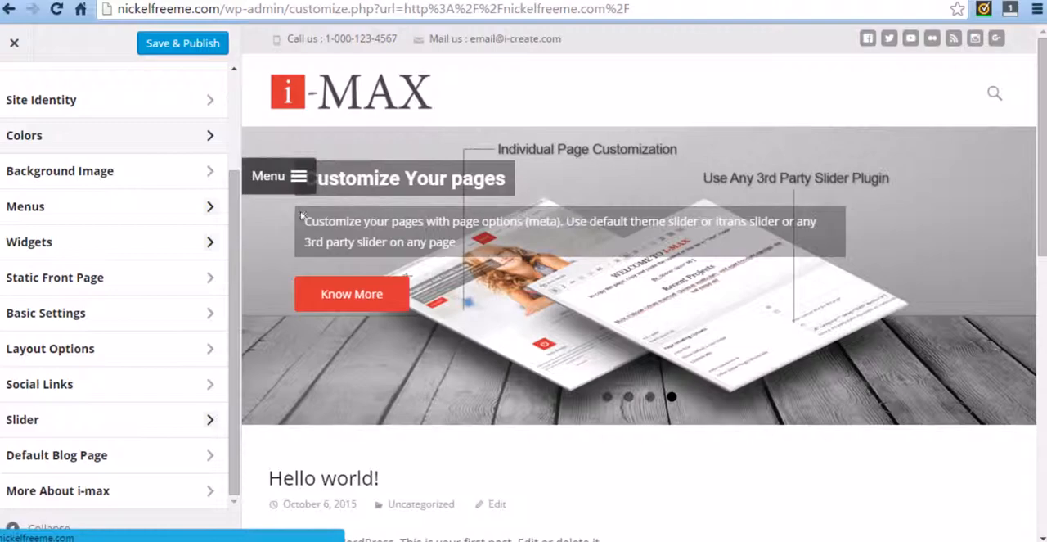
{"action": "left_click", "coordinate": [211, 278]}
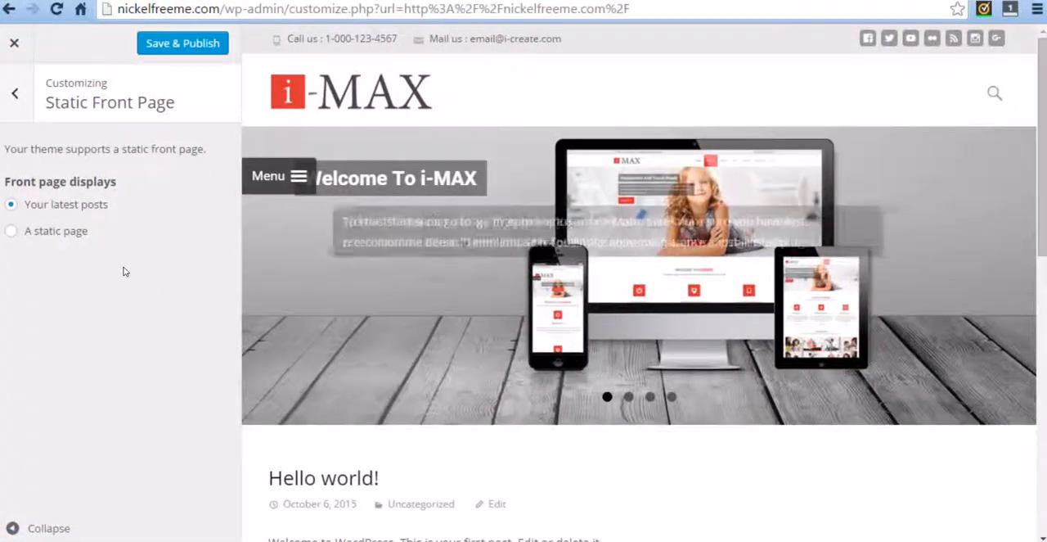
{"action": "left_click", "coordinate": [11, 205]}
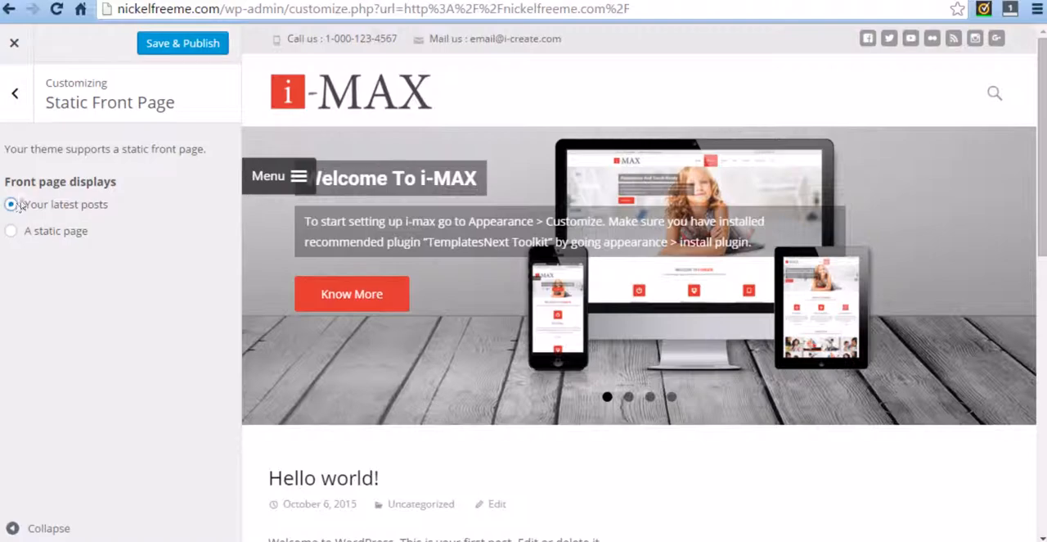
{"action": "left_click", "coordinate": [15, 96]}
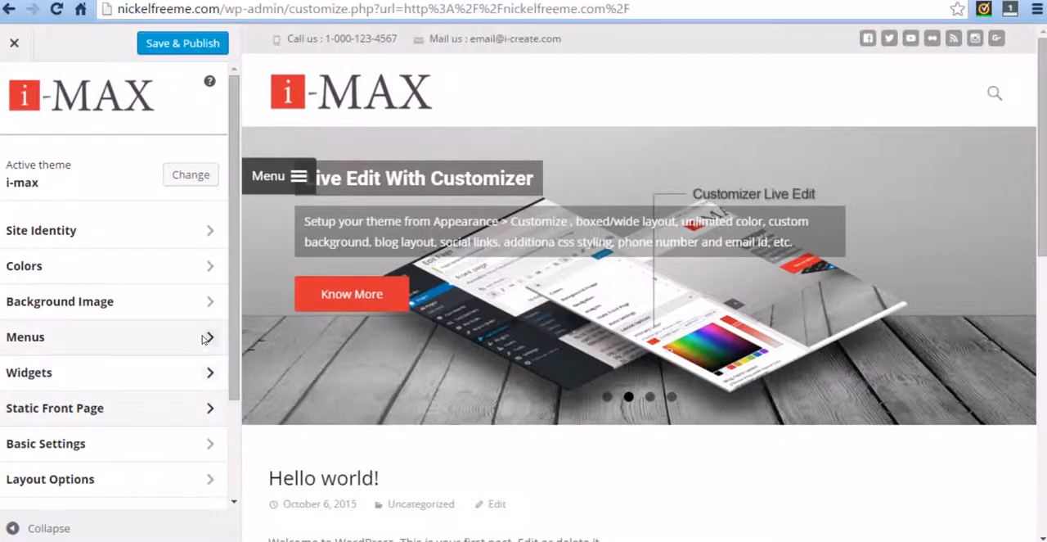
Step: Remove the site header logo in the Basic Settings
{"action": "scroll", "coordinate": [157, 332], "scroll_direction": "down", "scroll_amount": 2}
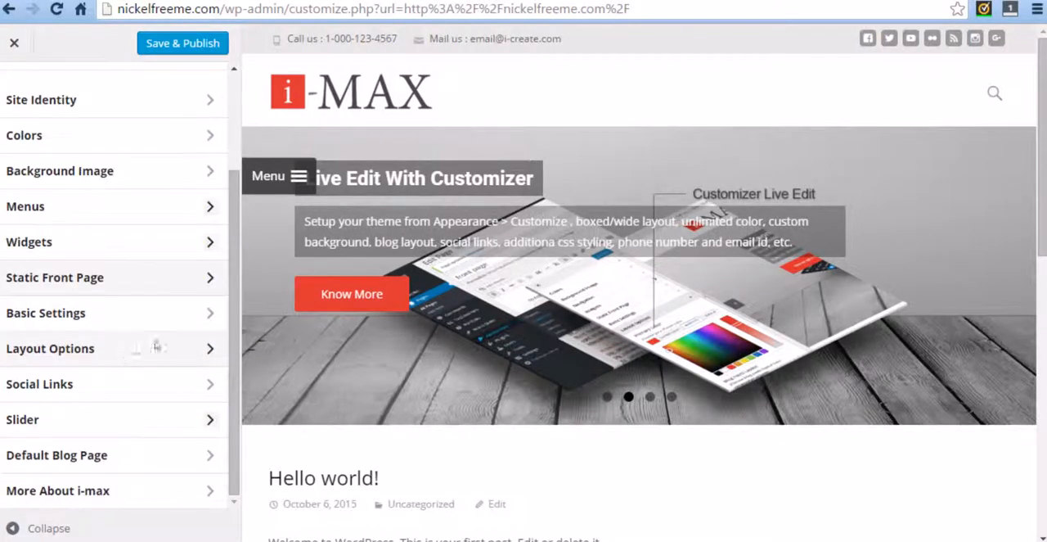
{"action": "left_click", "coordinate": [182, 316]}
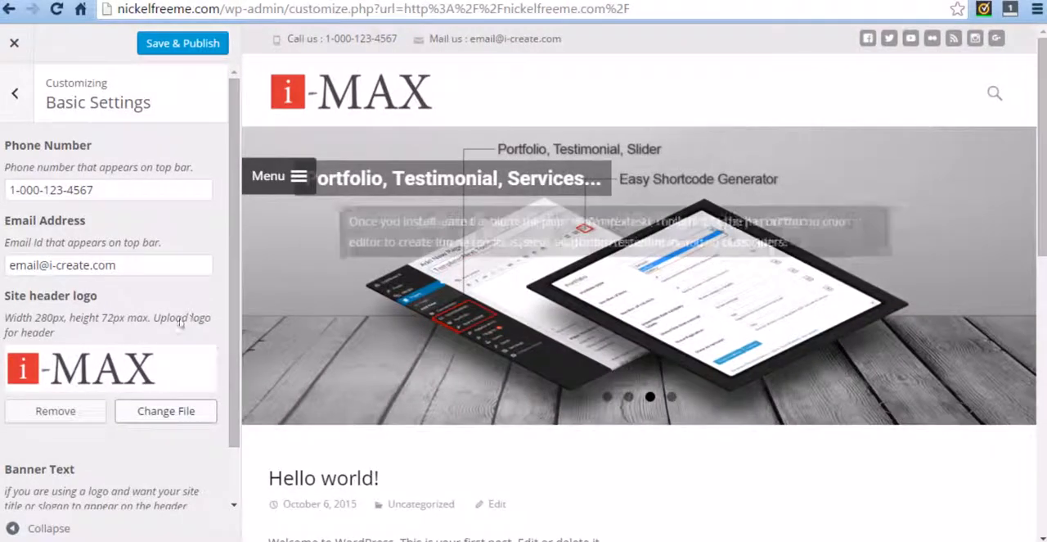
{"action": "left_click", "coordinate": [72, 409]}
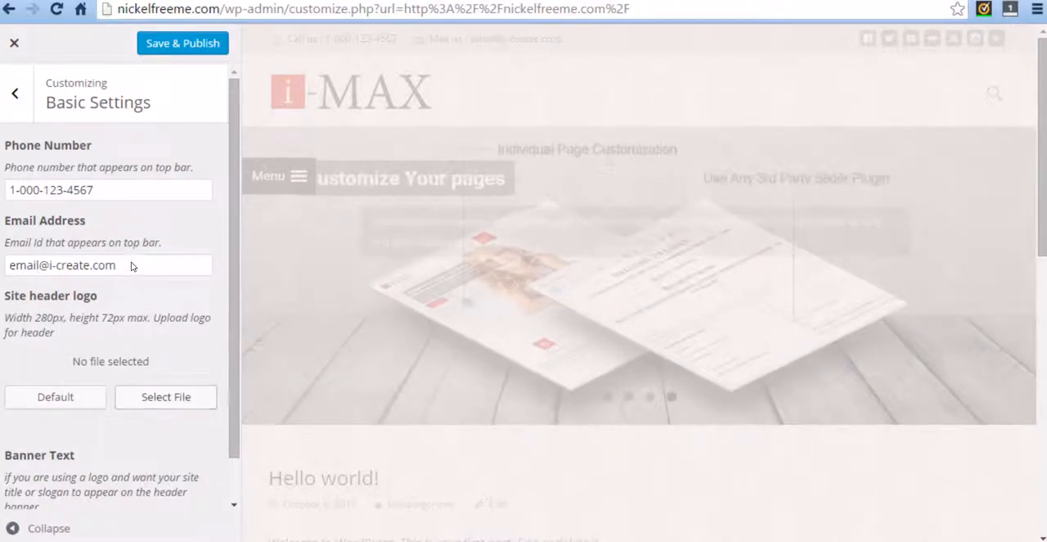
Step: Replace the top bar email address in the Basic Settings with the site's own contact email
{"action": "left_click", "coordinate": [131, 265]}
{"action": "left_click_drag", "start_coordinate": [131, 266], "coordinate": [8, 265]}
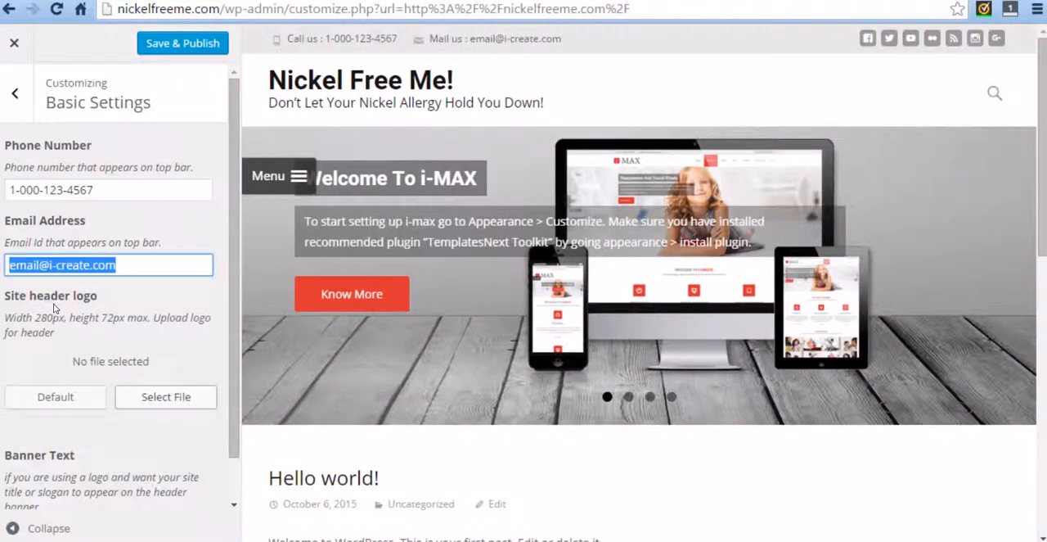
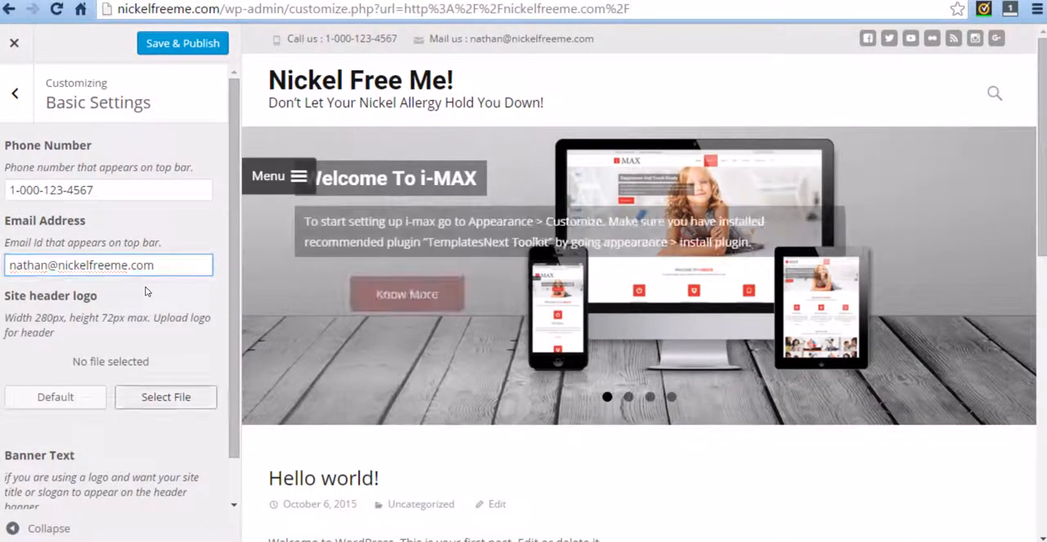
{"action": "left_click", "coordinate": [146, 291]}
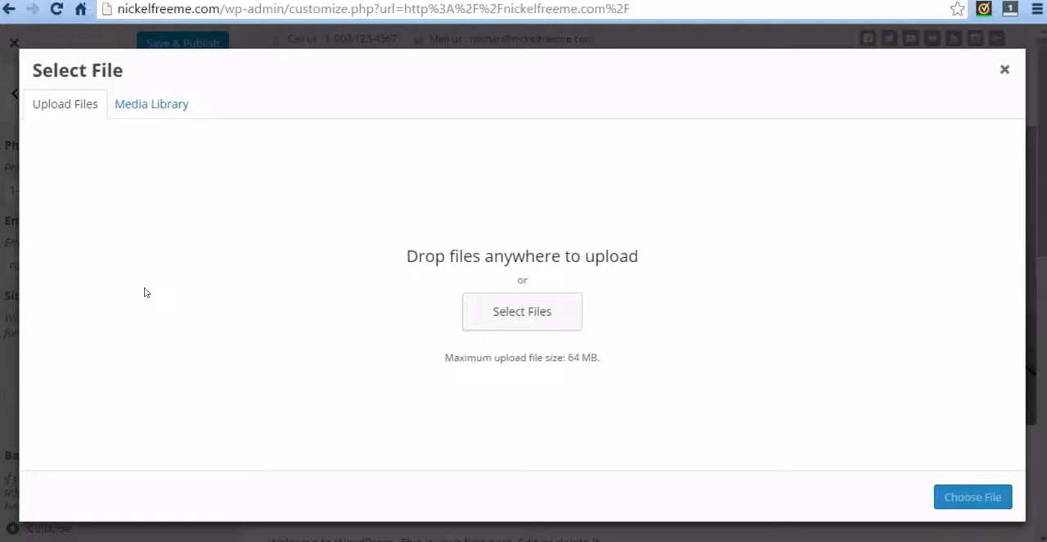
{"action": "left_click", "coordinate": [1003, 71]}
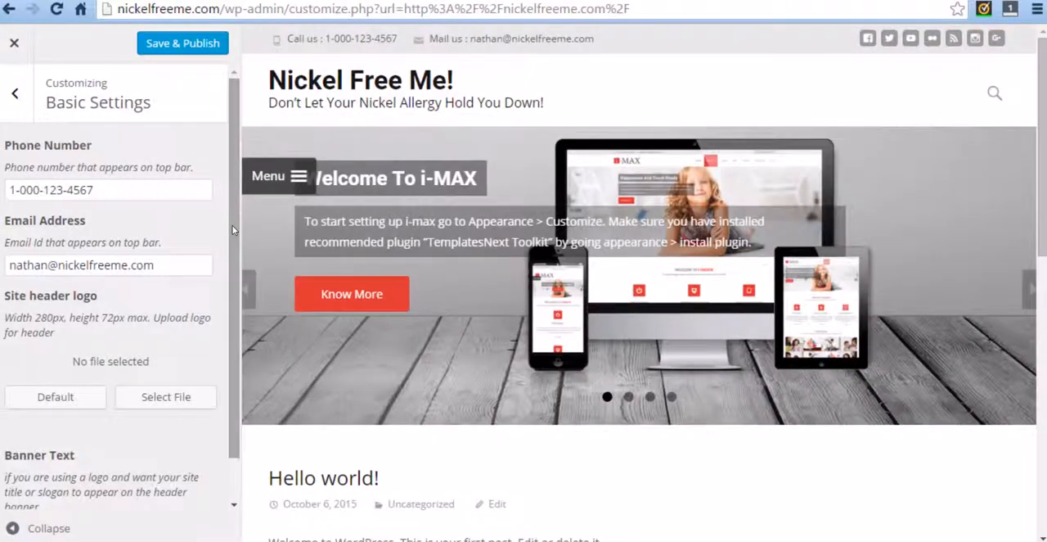
Step: Clear the phone number shown on the top bar in the Basic Settings
{"action": "left_click", "coordinate": [92, 190]}
{"action": "key", "text": "ctrl+a"}
{"action": "key", "text": "BackSpace"}
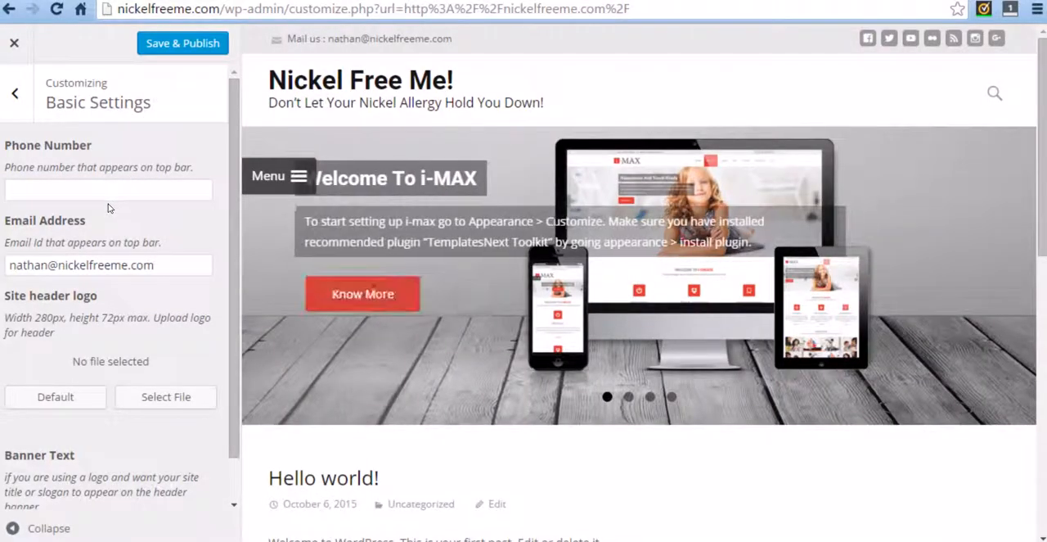
Step: Delete the placeholder banner text for the header banner in the Basic Settings
{"action": "scroll", "coordinate": [225, 347], "scroll_direction": "down", "scroll_amount": 1}
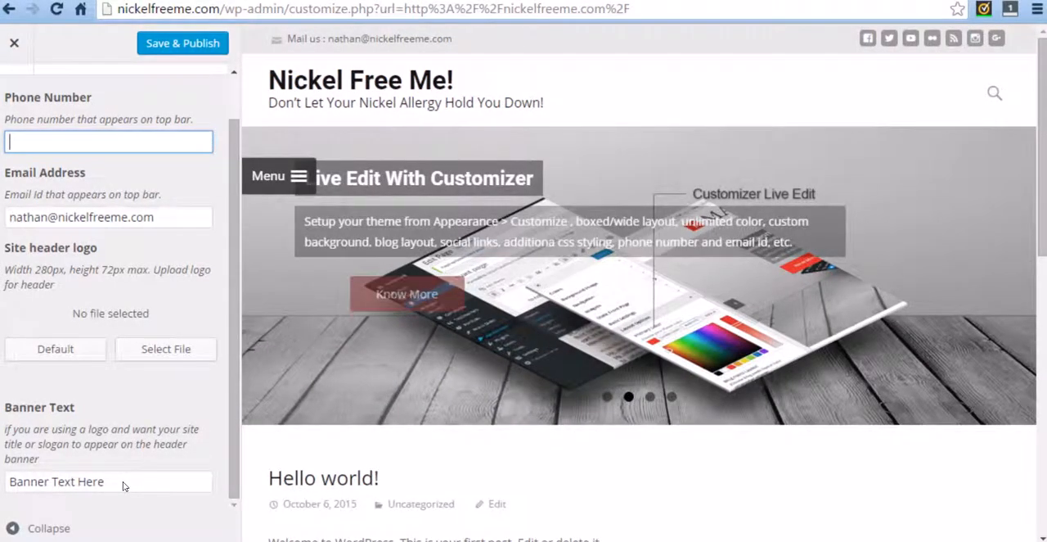
{"action": "left_click", "coordinate": [123, 486]}
{"action": "left_click_drag", "start_coordinate": [123, 485], "coordinate": [10, 483]}
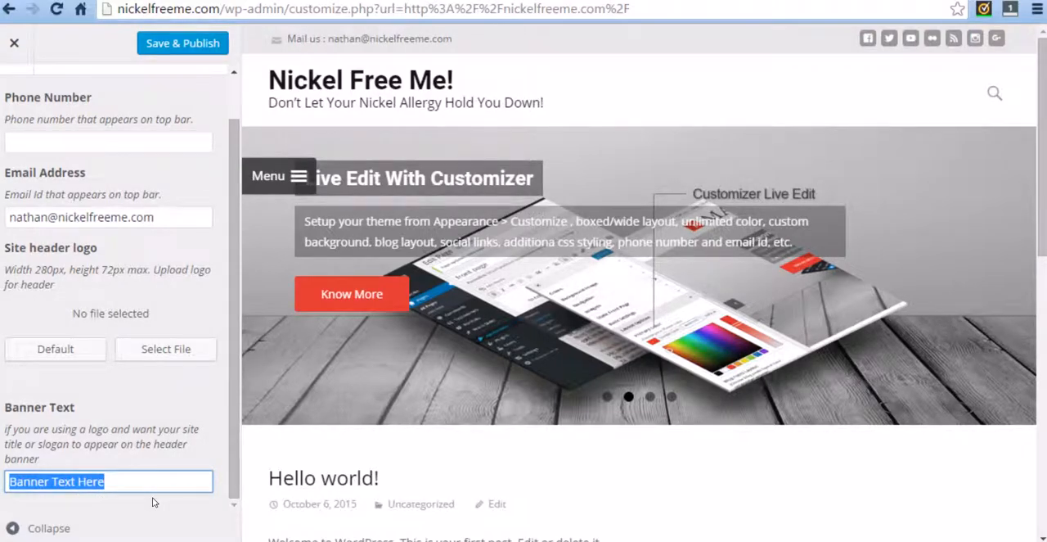
{"action": "key", "text": "BackSpace"}
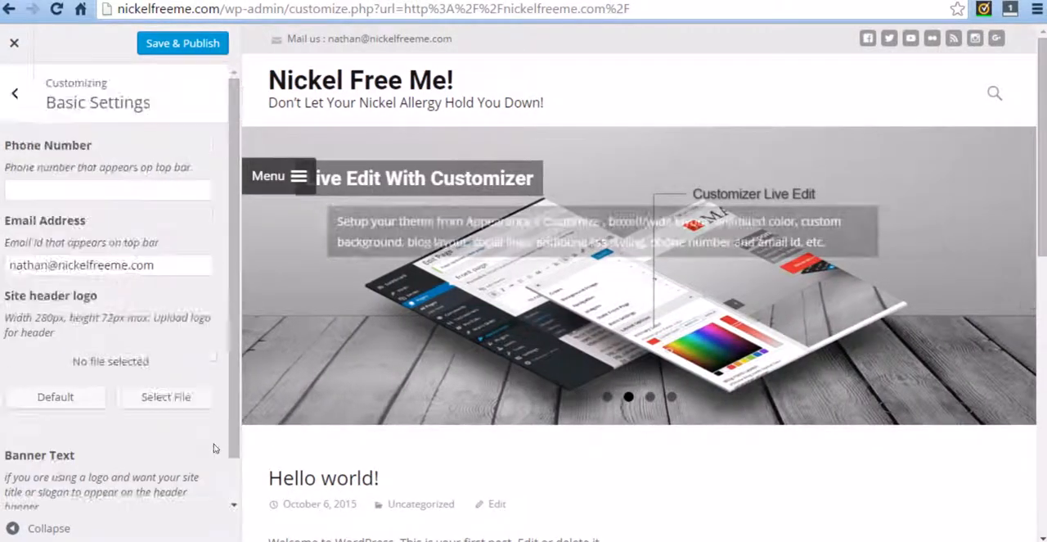
{"action": "scroll", "coordinate": [161, 420], "scroll_direction": "up", "scroll_amount": 1}
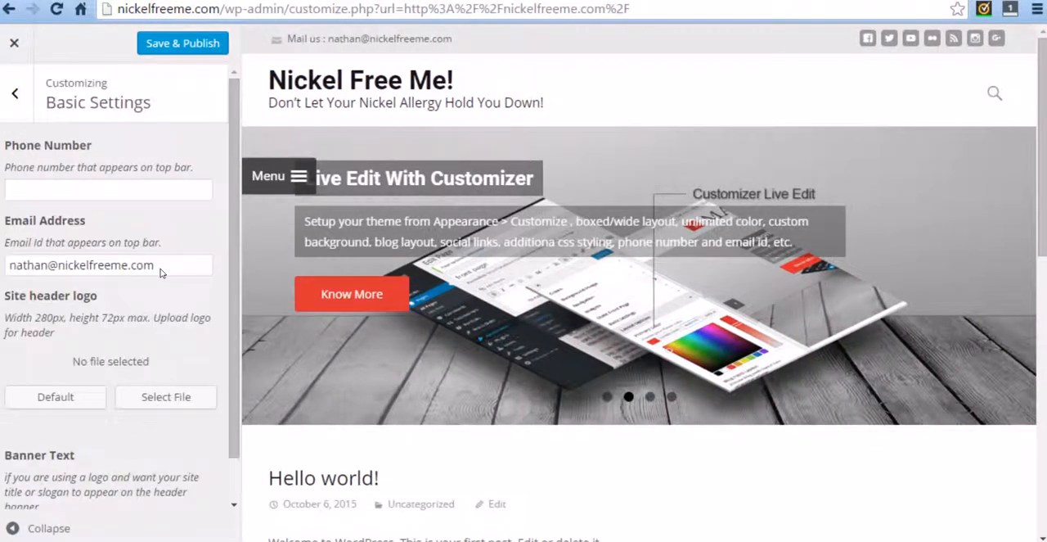
Step: Look through the Slide 1 title, link, image and description options in the Slider settings
{"action": "left_click", "coordinate": [16, 93]}
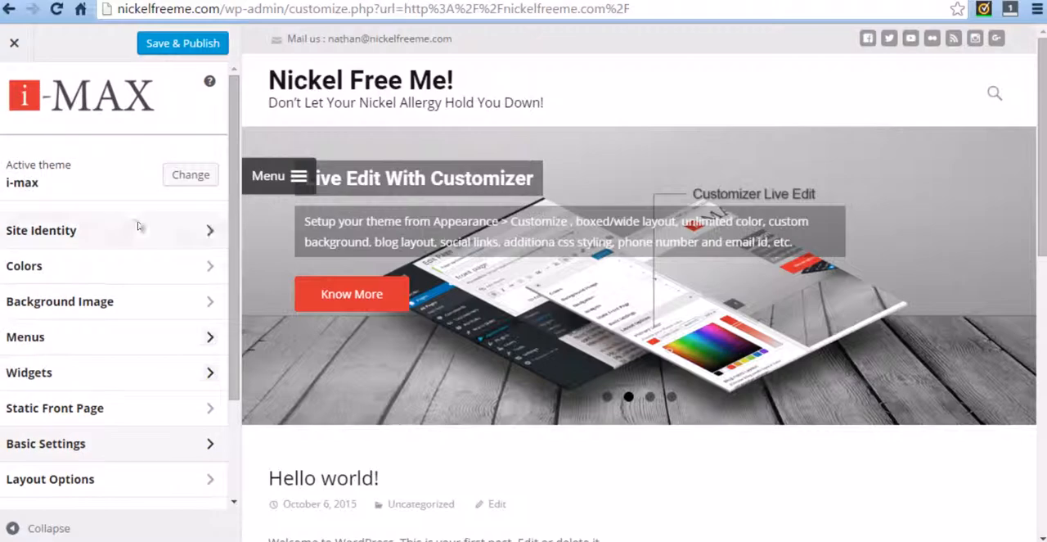
{"action": "scroll", "coordinate": [144, 303], "scroll_direction": "down", "scroll_amount": 2}
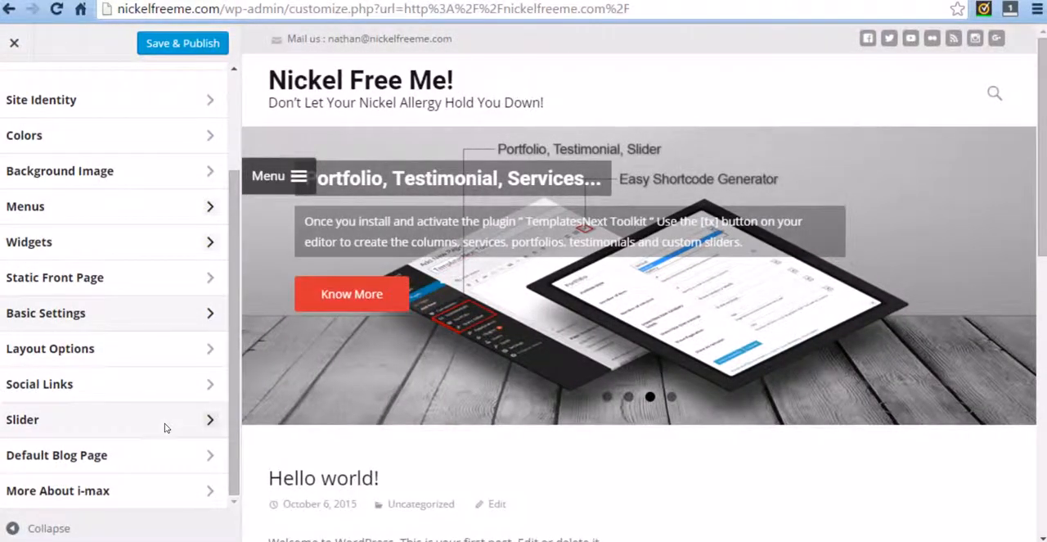
{"action": "left_click", "coordinate": [210, 420]}
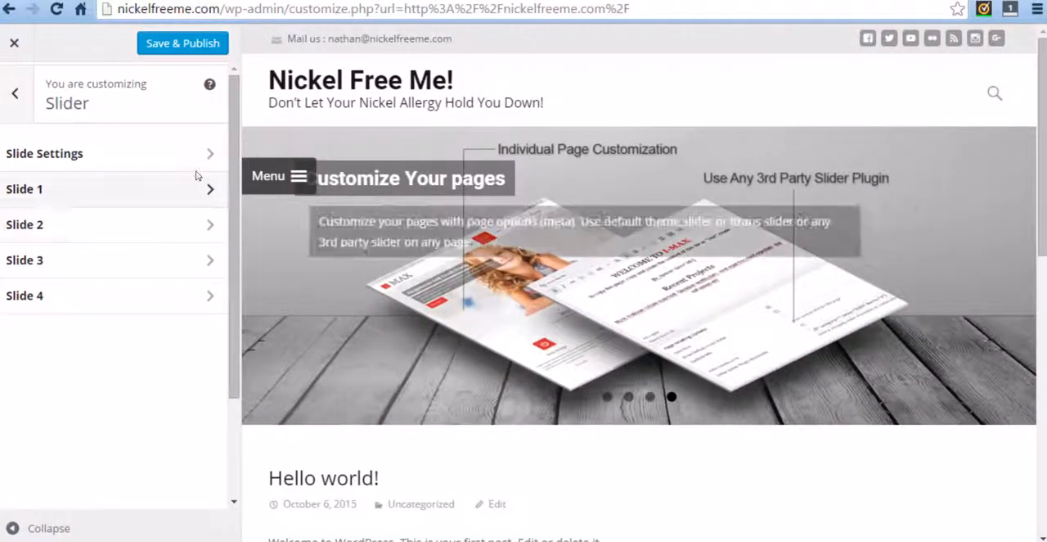
{"action": "left_click", "coordinate": [206, 189]}
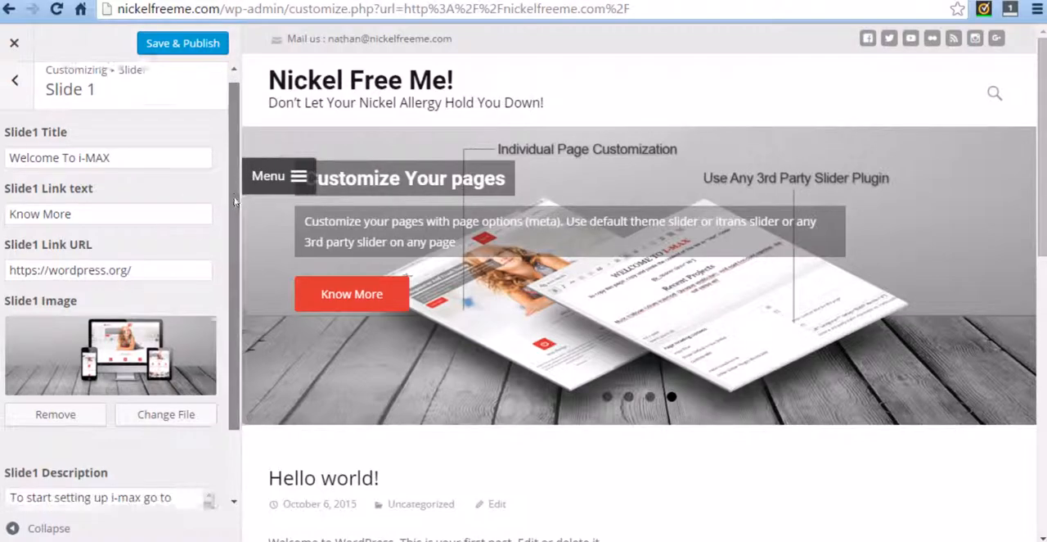
{"action": "scroll", "coordinate": [174, 394], "scroll_direction": "down", "scroll_amount": 2}
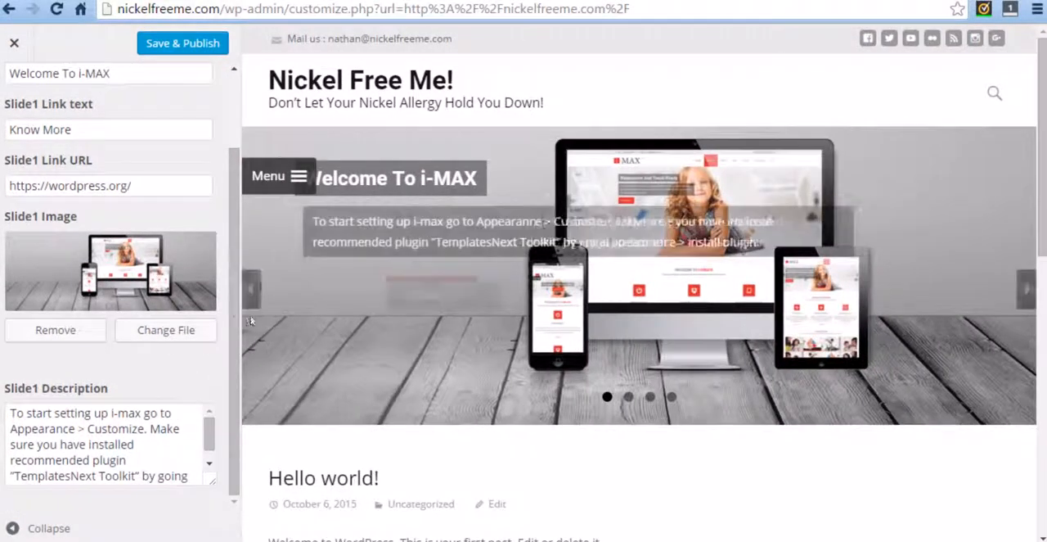
{"action": "scroll", "coordinate": [225, 211], "scroll_direction": "up", "scroll_amount": 2}
{"action": "left_click", "coordinate": [15, 90]}
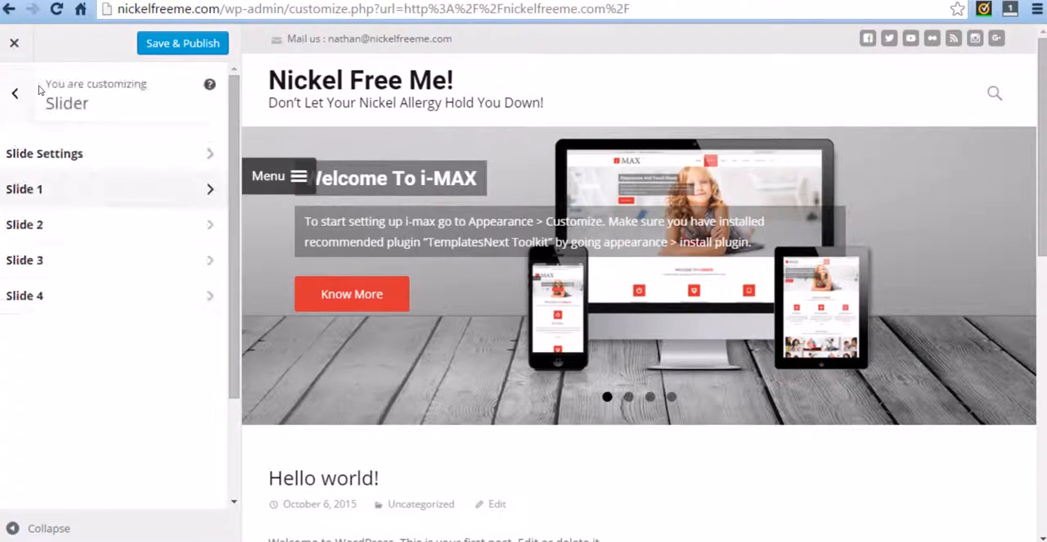
Step: Save and publish the theme customizations and return to the Themes page of the admin area
{"action": "left_click", "coordinate": [148, 44]}
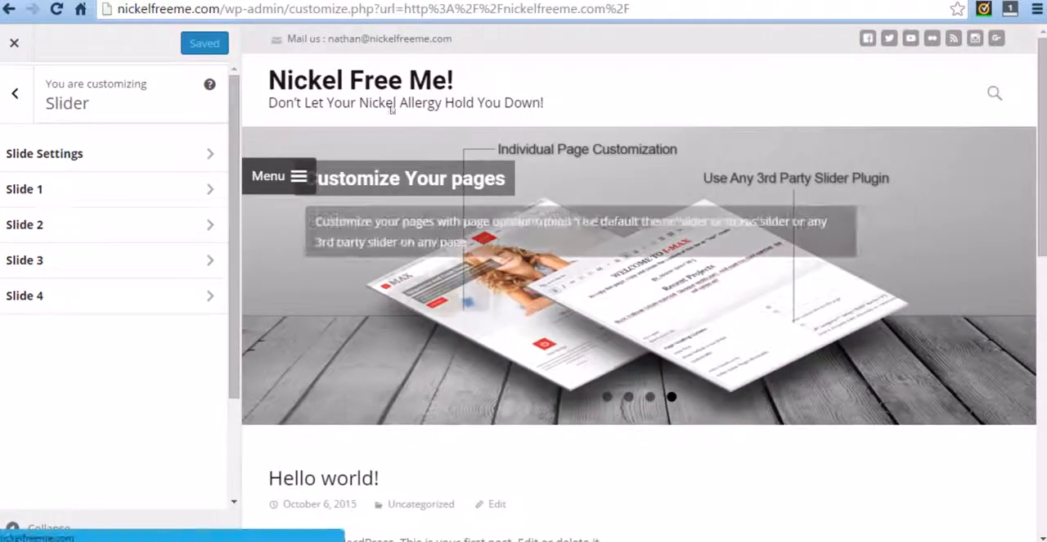
{"action": "left_click", "coordinate": [15, 93]}
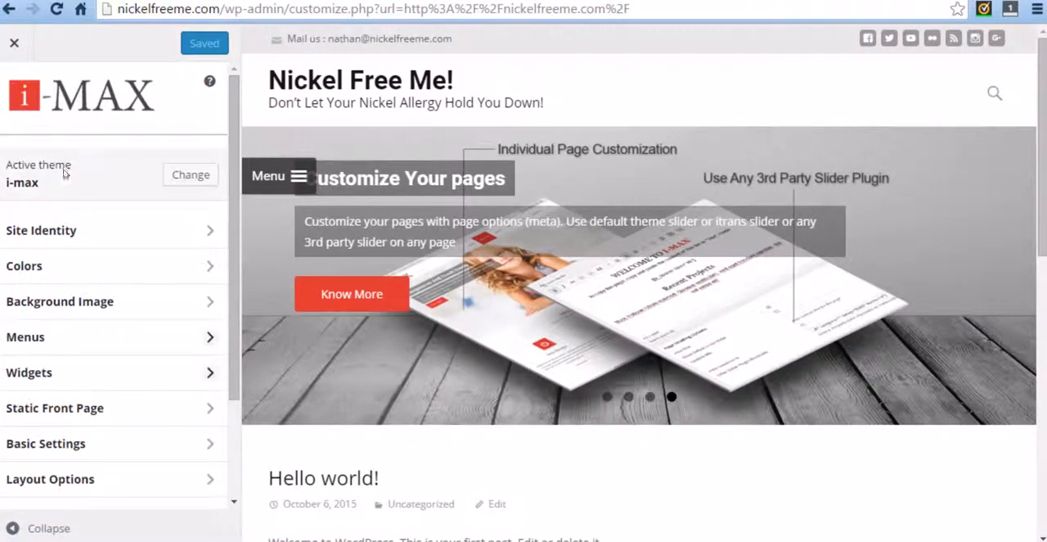
{"action": "left_click", "coordinate": [14, 43]}
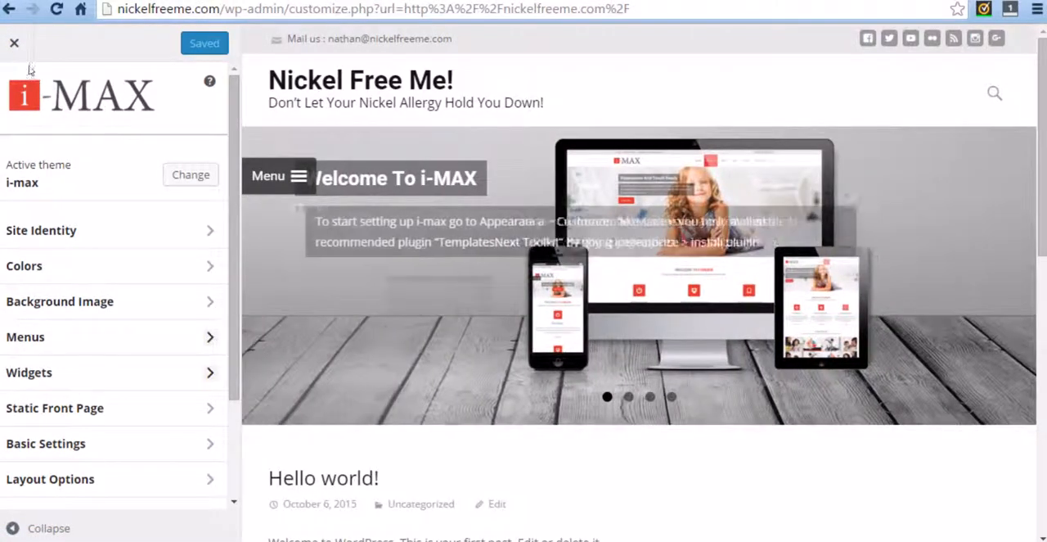
{"action": "left_click", "coordinate": [14, 45]}
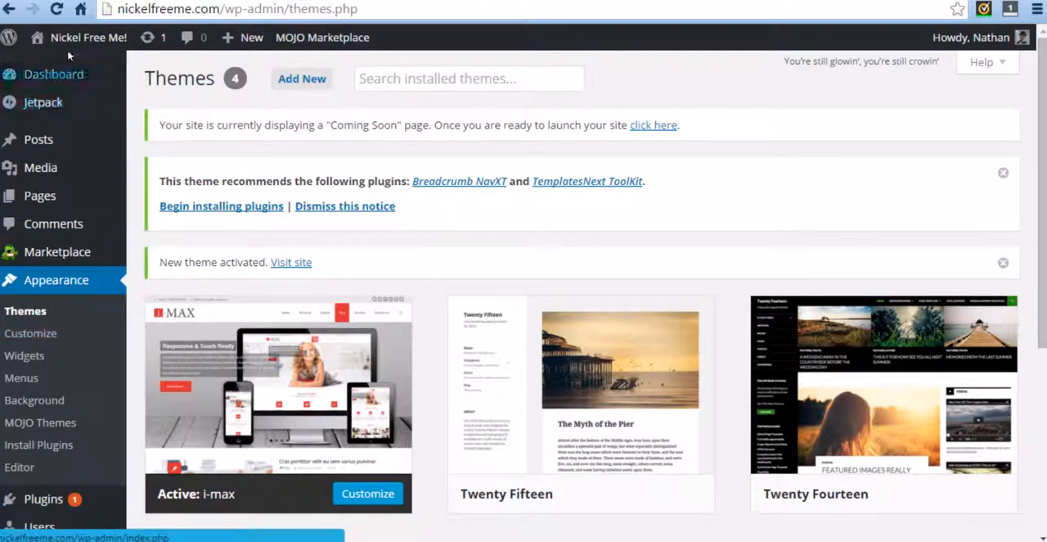
Step: Move the Sample Page to the trash from the list of all pages
{"action": "scroll", "coordinate": [131, 273], "scroll_direction": "down", "scroll_amount": 1}
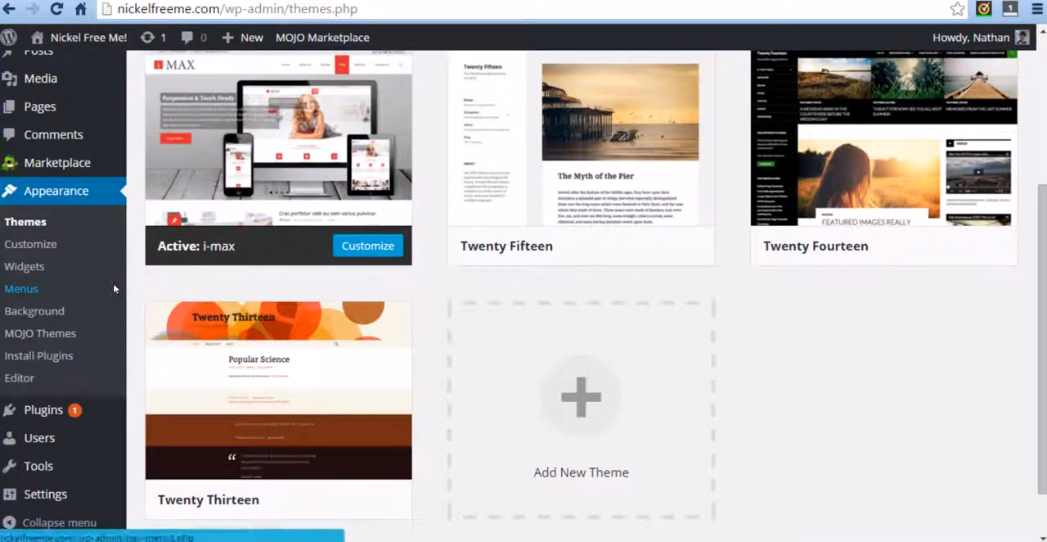
{"action": "scroll", "coordinate": [184, 342], "scroll_direction": "up", "scroll_amount": 2}
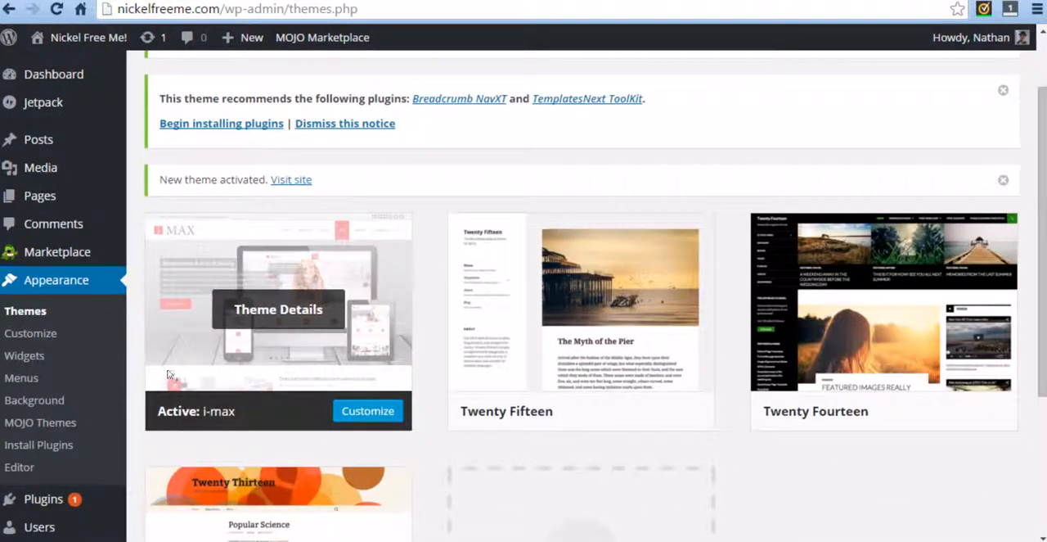
{"action": "mouse_move", "coordinate": [50, 195]}
{"action": "left_click", "coordinate": [153, 201]}
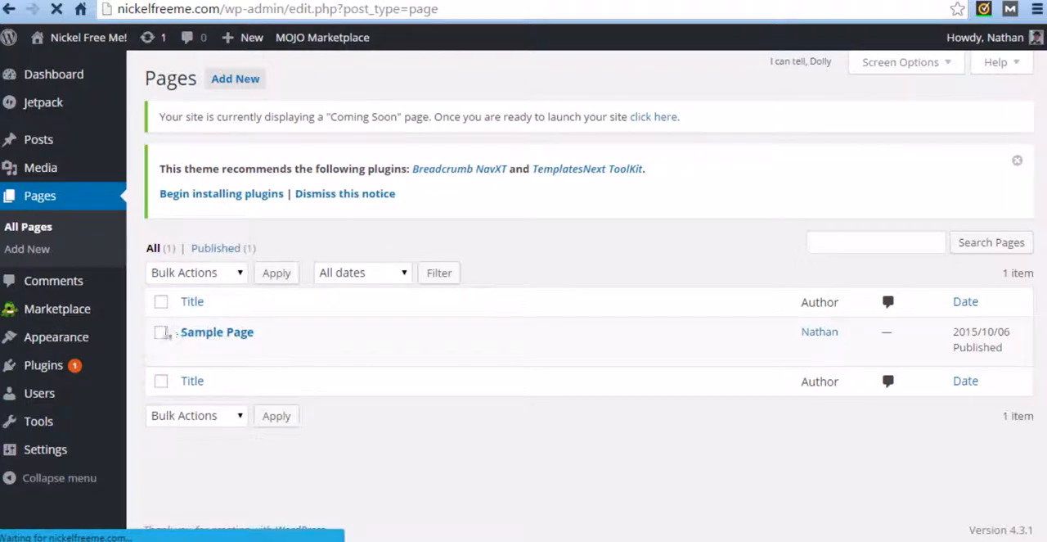
{"action": "left_click", "coordinate": [161, 332]}
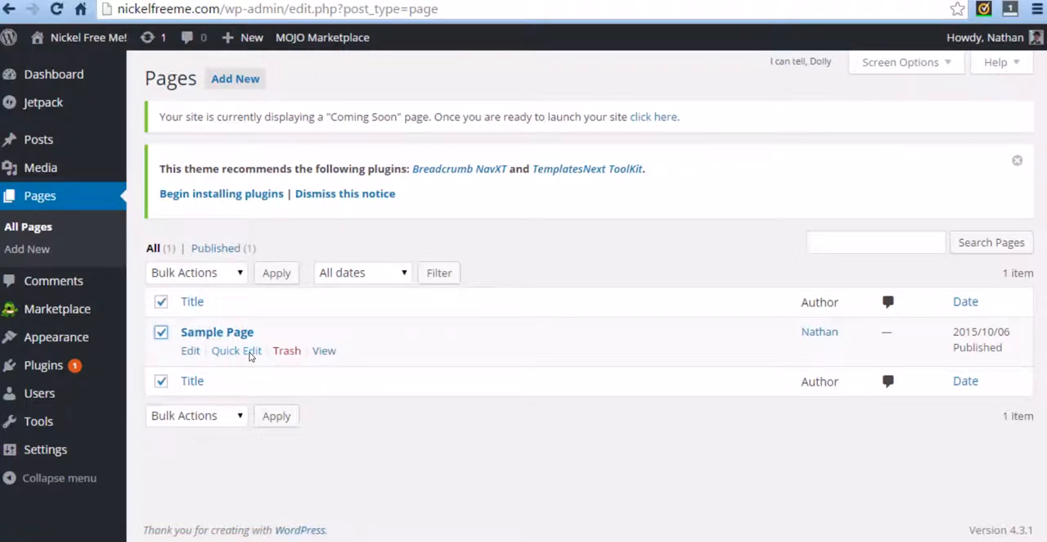
{"action": "left_click", "coordinate": [237, 272]}
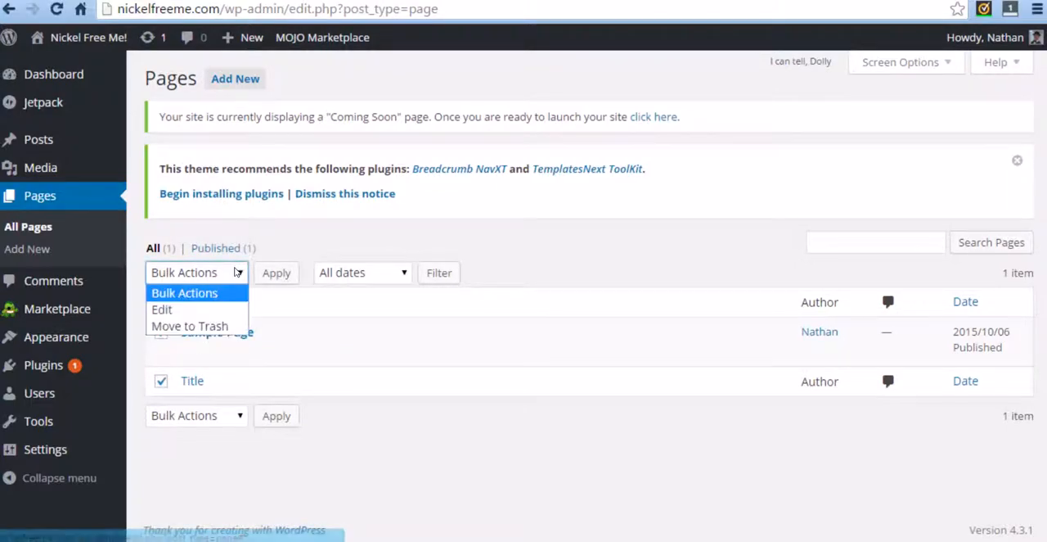
{"action": "left_click", "coordinate": [211, 326]}
{"action": "left_click", "coordinate": [277, 272]}
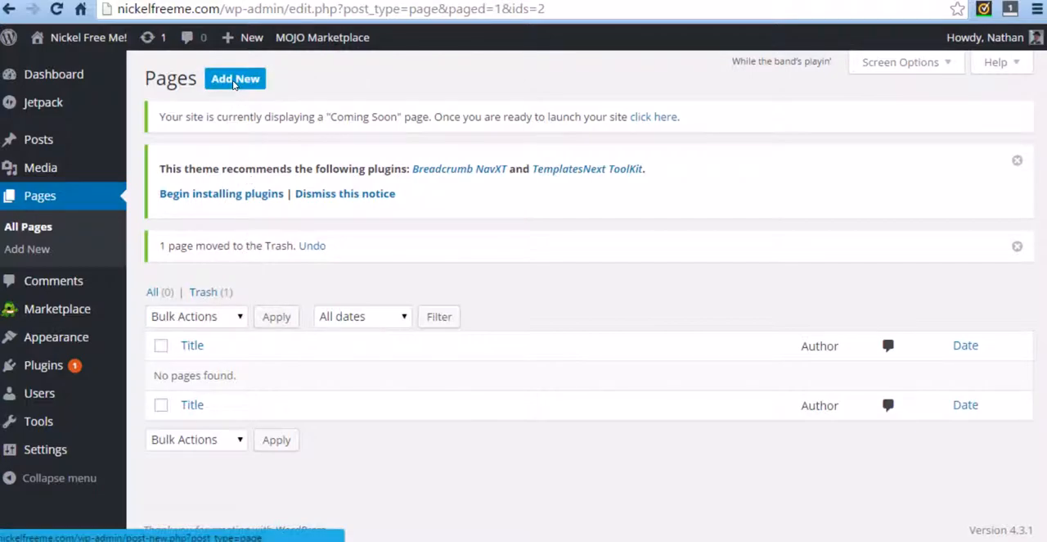
Step: Add a new page titled "Home" with the body text "This is my home page"
{"action": "left_click", "coordinate": [233, 82]}
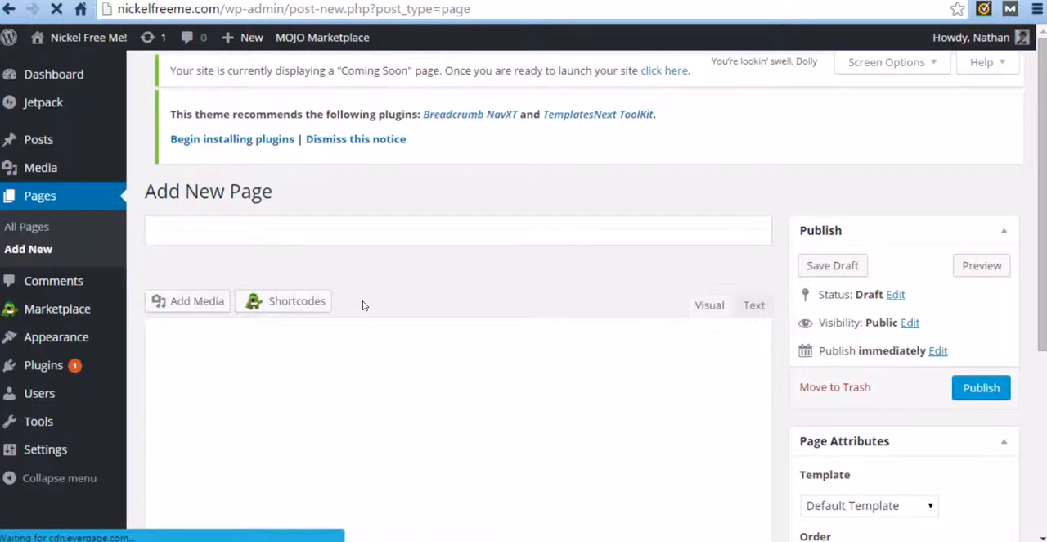
{"action": "left_click", "coordinate": [255, 228]}
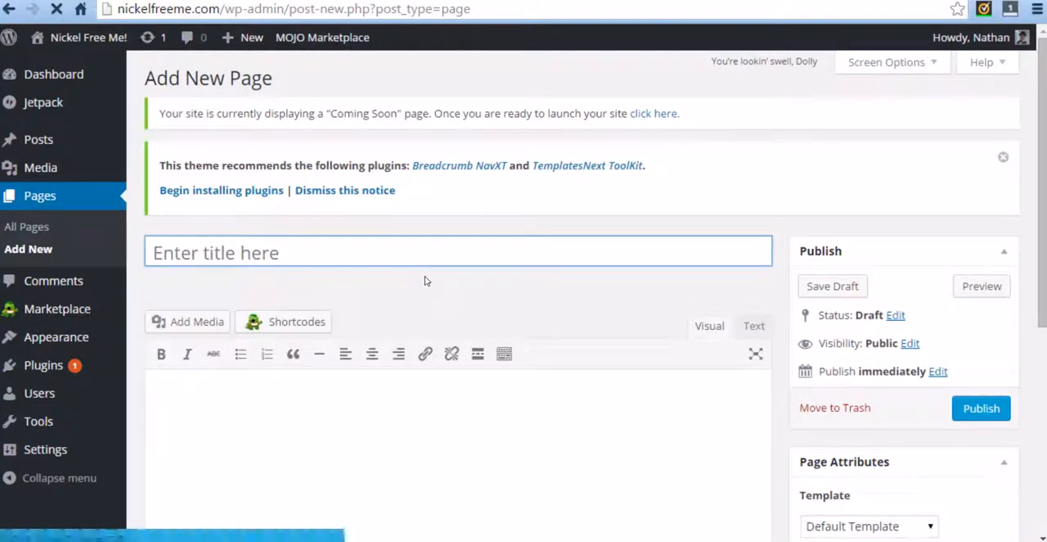
{"action": "type", "text": "Home"}
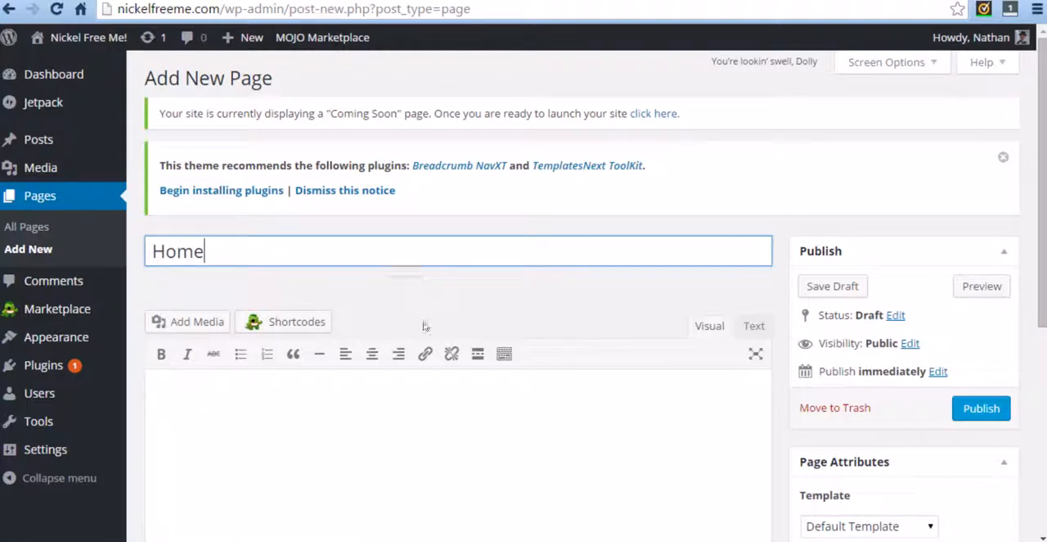
{"action": "left_click", "coordinate": [414, 387]}
{"action": "scroll", "coordinate": [423, 409], "scroll_direction": "down", "scroll_amount": 2}
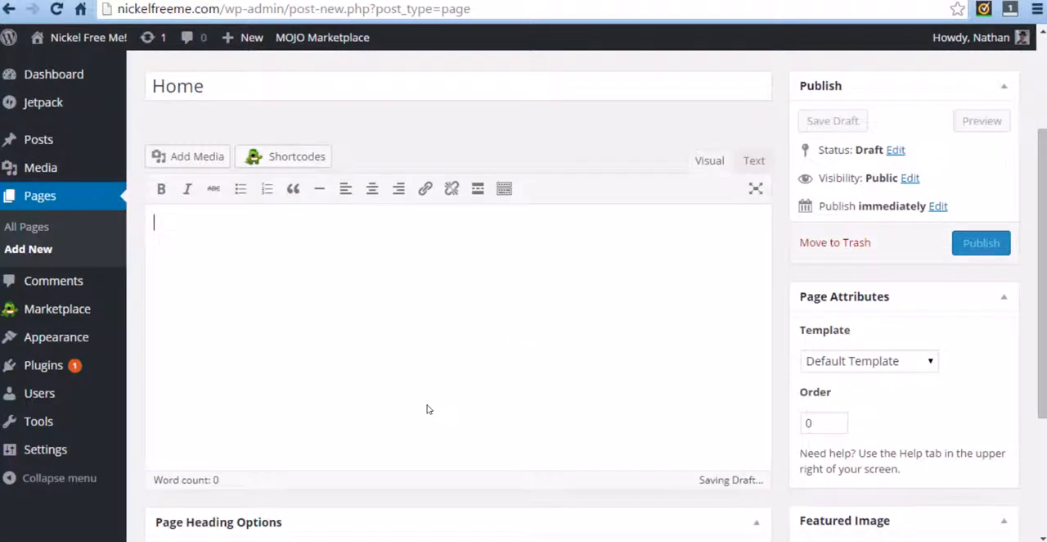
{"action": "type", "text": "This is my home"}
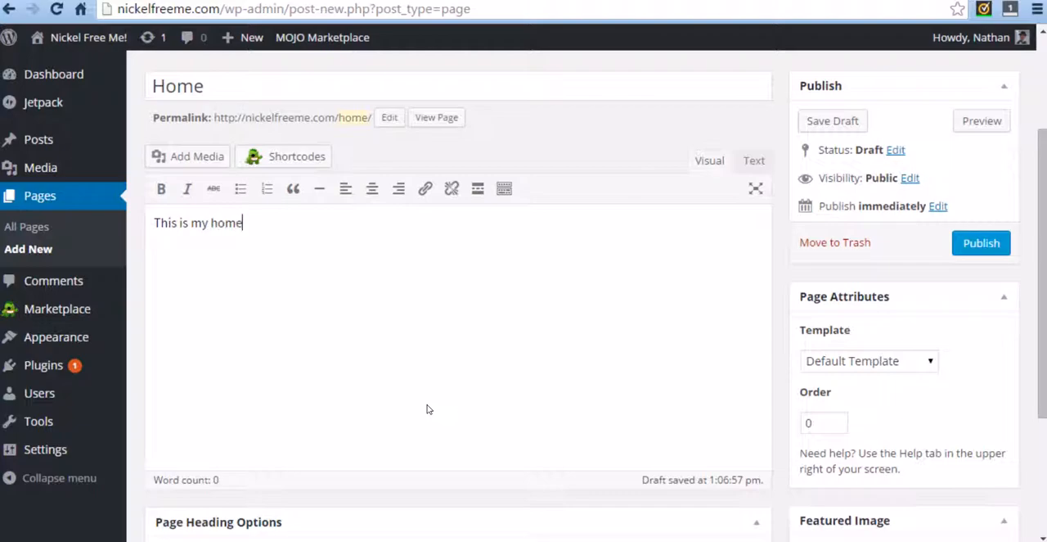
{"action": "type", "text": " page"}
Step: Examine the template choices, page heading options and featured image setting of the new page
{"action": "left_click", "coordinate": [812, 363]}
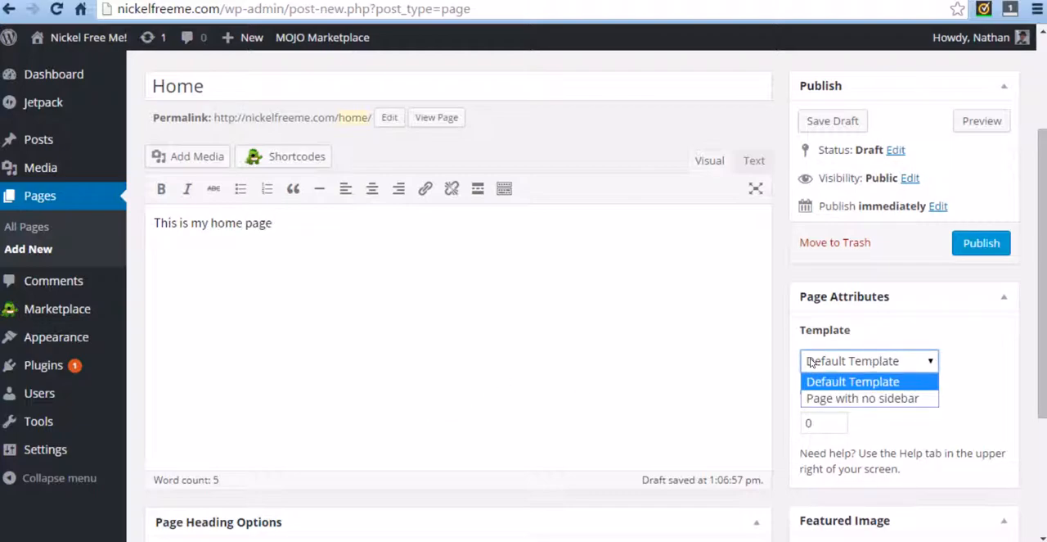
{"action": "left_click", "coordinate": [812, 362]}
{"action": "scroll", "coordinate": [789, 315], "scroll_direction": "down", "scroll_amount": 3}
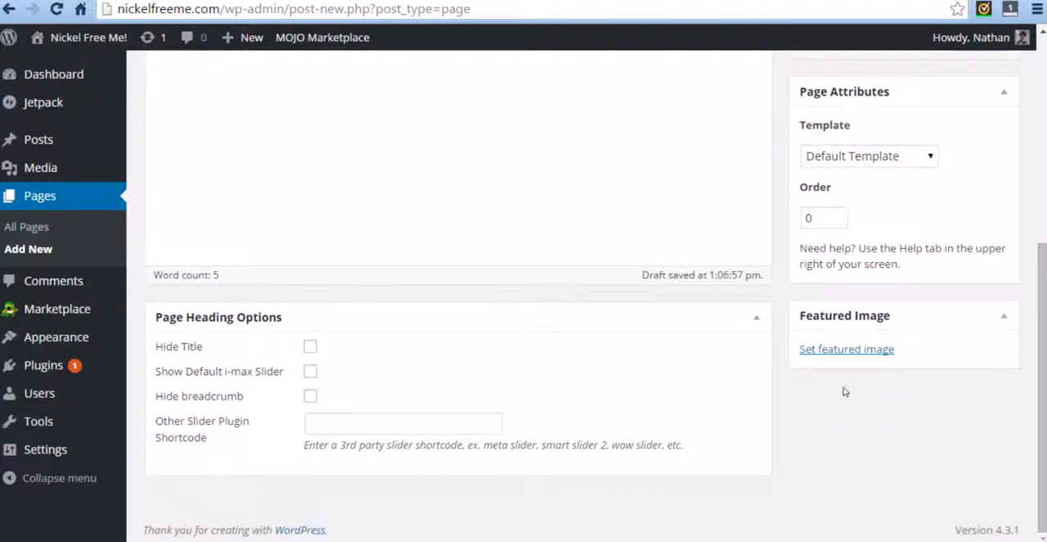
{"action": "scroll", "coordinate": [783, 310], "scroll_direction": "up", "scroll_amount": 1}
{"action": "scroll", "coordinate": [783, 311], "scroll_direction": "up", "scroll_amount": 3}
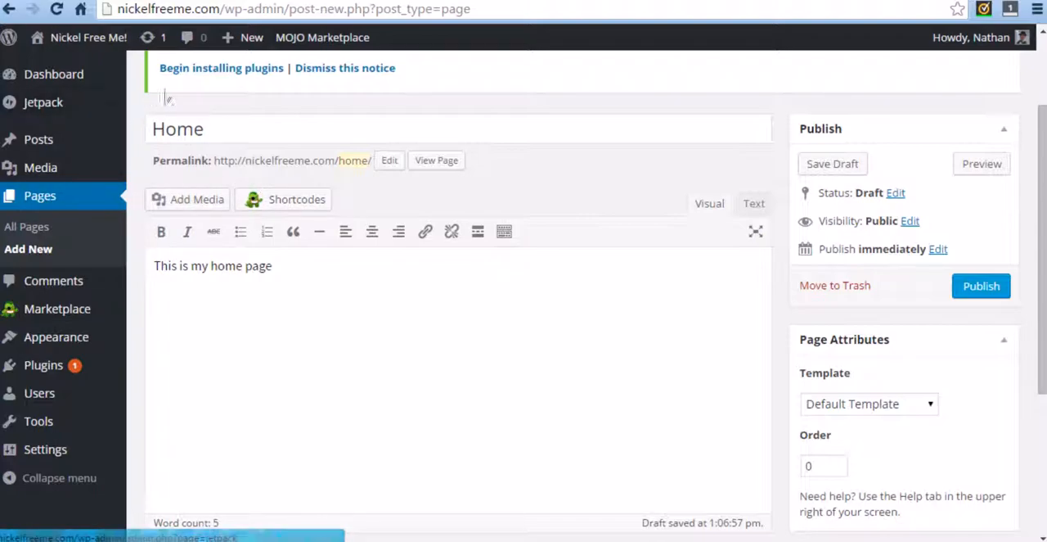
Step: Replace the page draft's title with "About Me" and its body text with "About me! :D"
{"action": "left_click_drag", "start_coordinate": [217, 129], "coordinate": [139, 129]}
{"action": "key", "text": "BackSpace"}
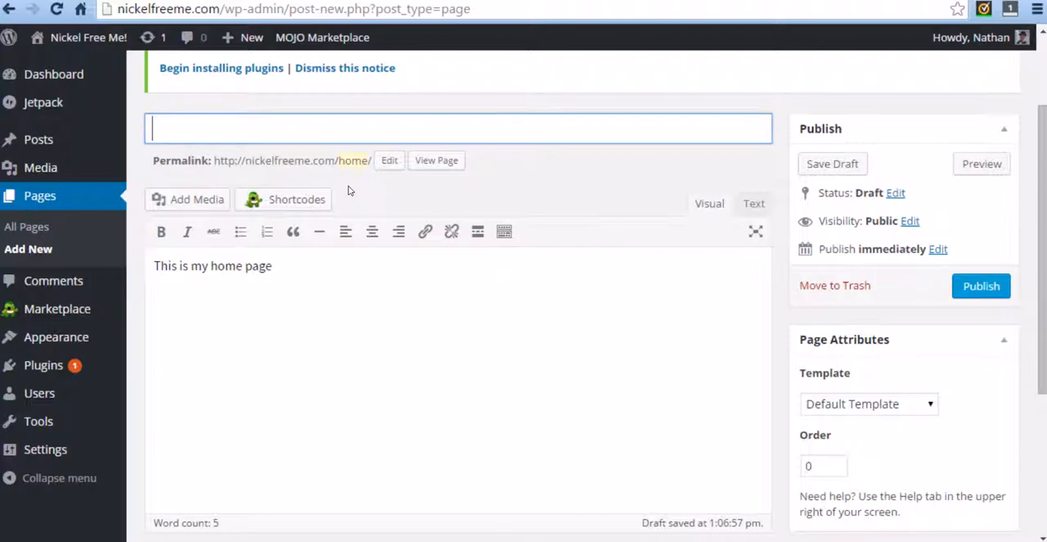
{"action": "left_click_drag", "start_coordinate": [292, 262], "coordinate": [112, 257]}
{"action": "key", "text": "BackSpace"}
{"action": "left_click", "coordinate": [265, 135]}
{"action": "type", "text": "About Me"}
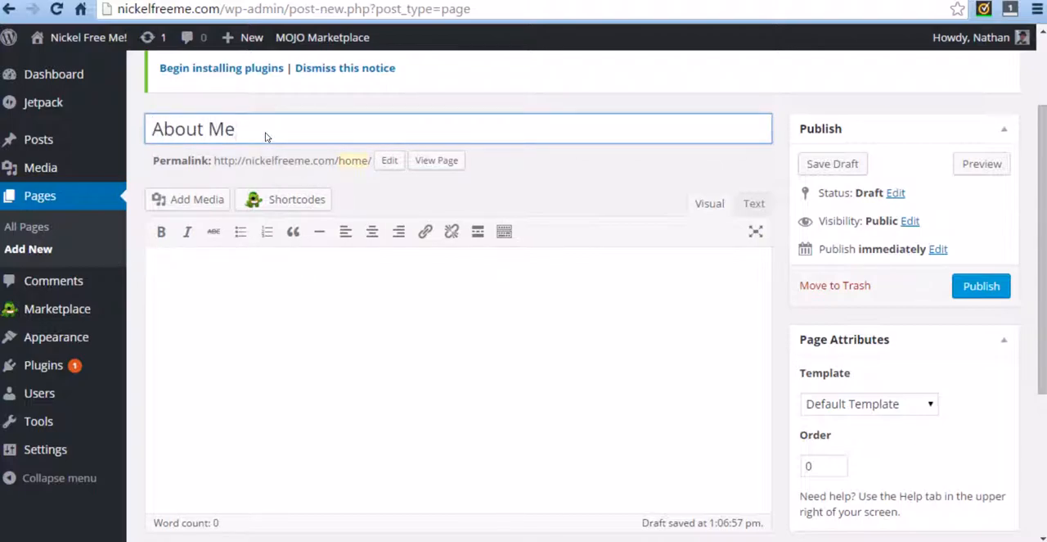
{"action": "left_click", "coordinate": [282, 283]}
{"action": "type", "text": "About me! :D"}
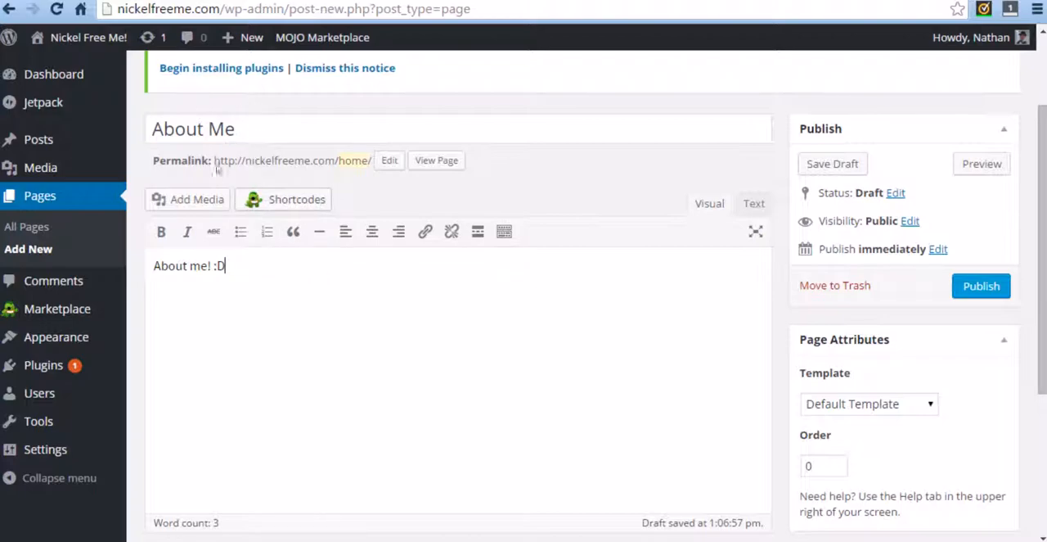
Step: Assign the "Page with no sidebar" template to the About Me page and publish it
{"action": "scroll", "coordinate": [720, 369], "scroll_direction": "down", "scroll_amount": 1}
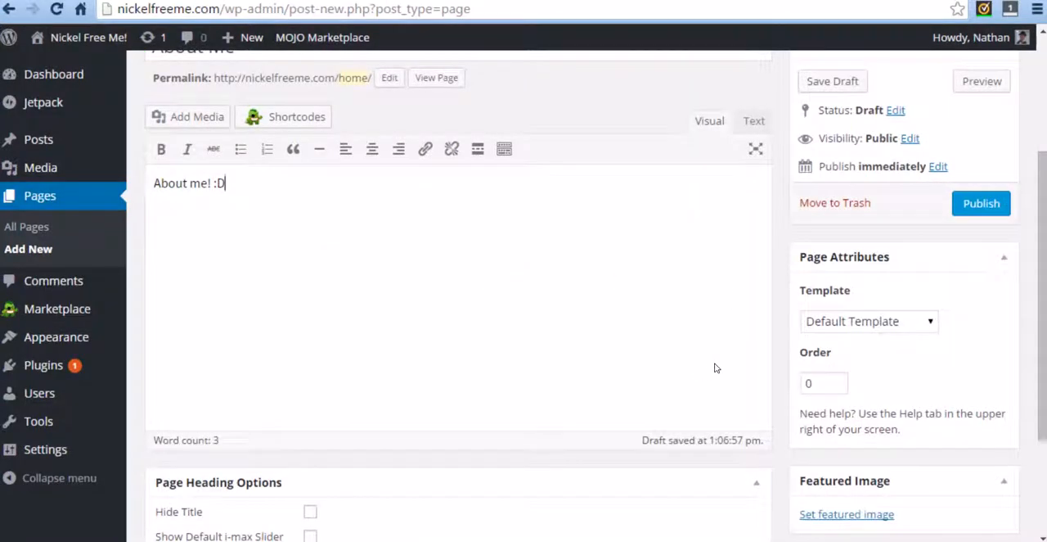
{"action": "left_click", "coordinate": [835, 321]}
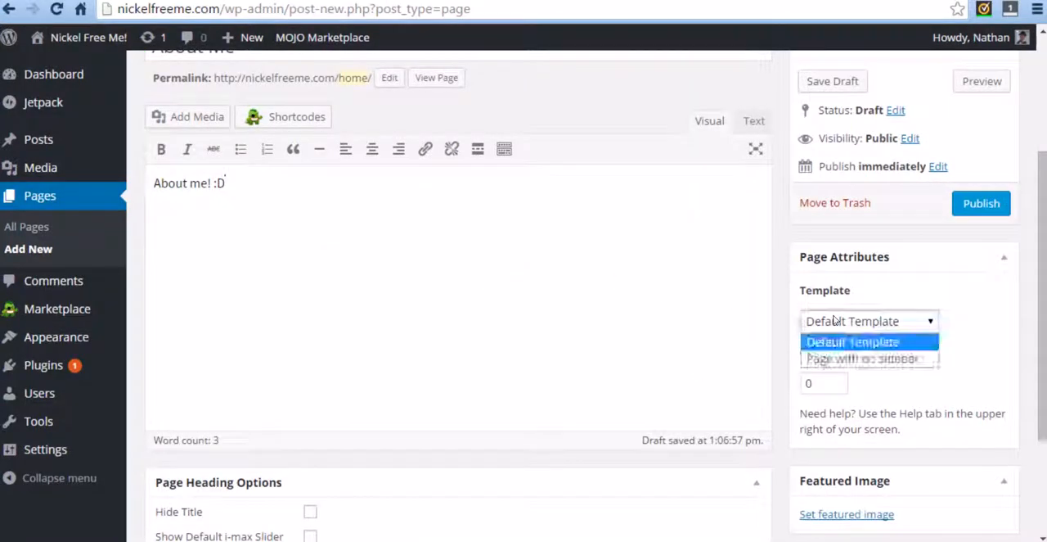
{"action": "left_click", "coordinate": [821, 359]}
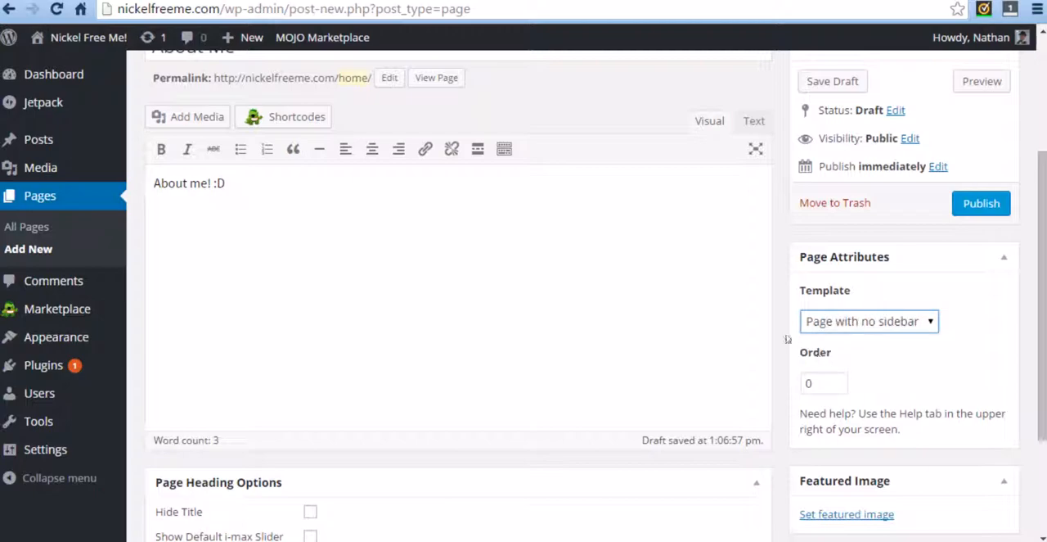
{"action": "scroll", "coordinate": [777, 321], "scroll_direction": "down", "scroll_amount": 1}
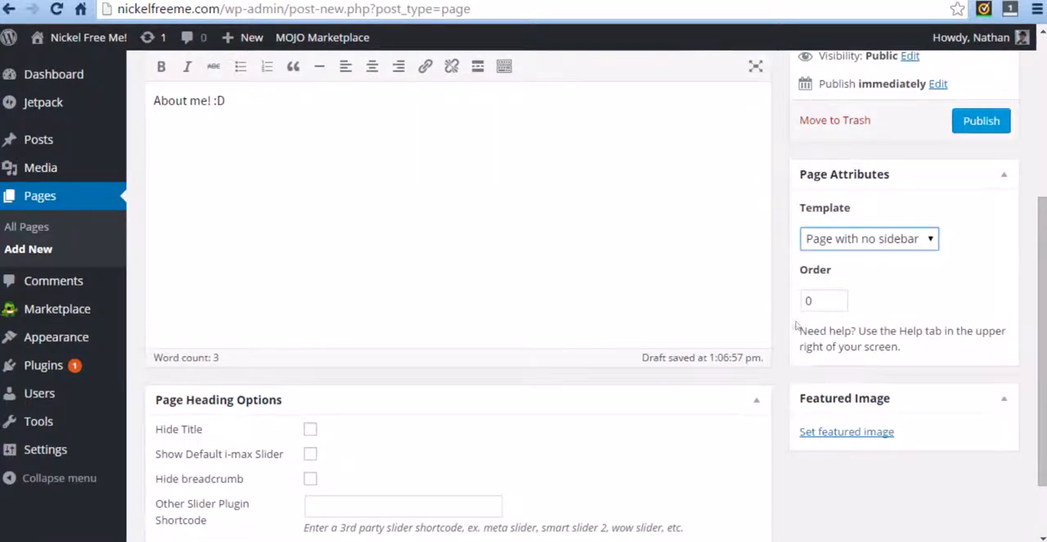
{"action": "scroll", "coordinate": [781, 323], "scroll_direction": "down", "scroll_amount": 1}
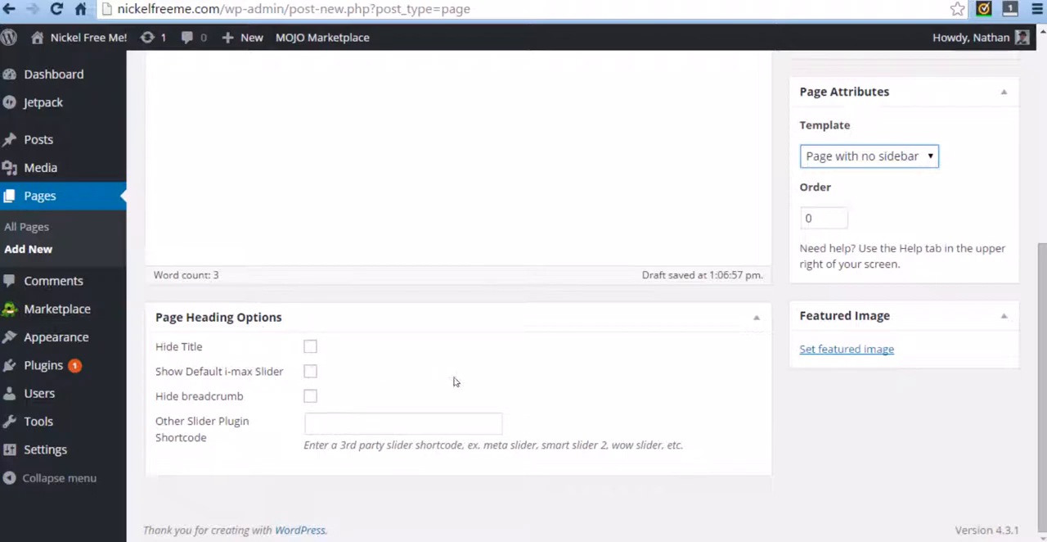
{"action": "scroll", "coordinate": [456, 382], "scroll_direction": "up", "scroll_amount": 5}
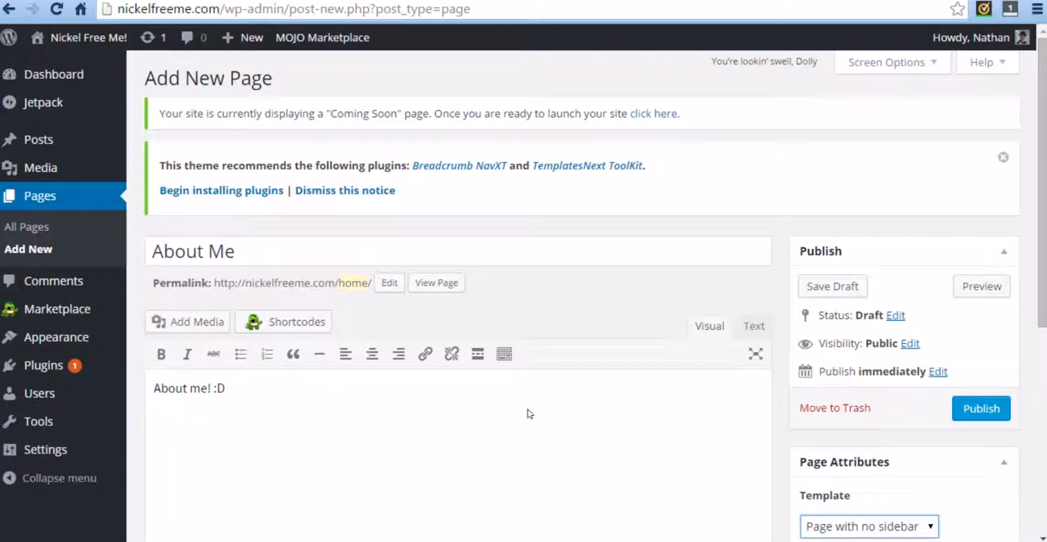
{"action": "scroll", "coordinate": [597, 368], "scroll_direction": "down", "scroll_amount": 2}
{"action": "left_click", "coordinate": [827, 364]}
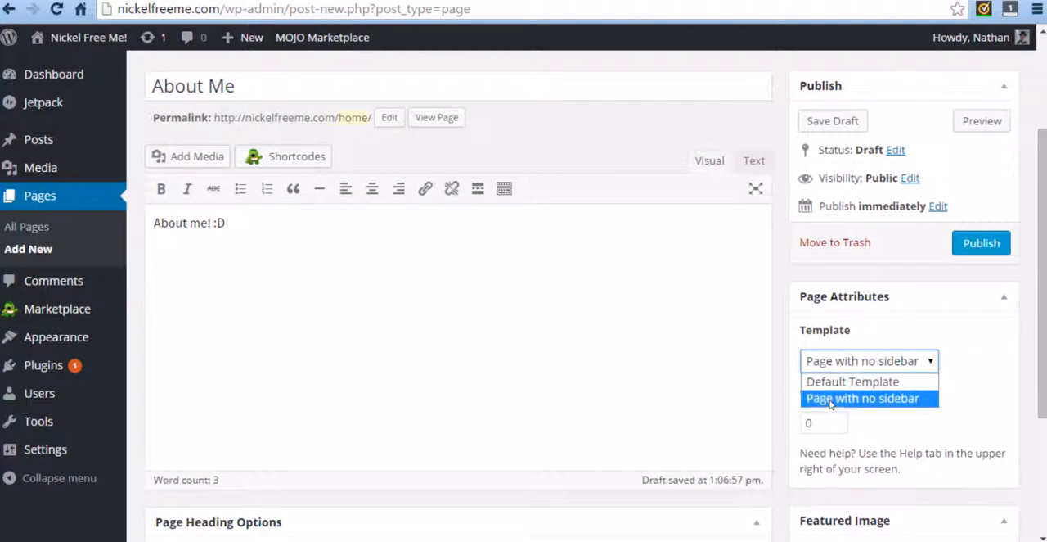
{"action": "left_click", "coordinate": [884, 398]}
{"action": "scroll", "coordinate": [744, 338], "scroll_direction": "up", "scroll_amount": 3}
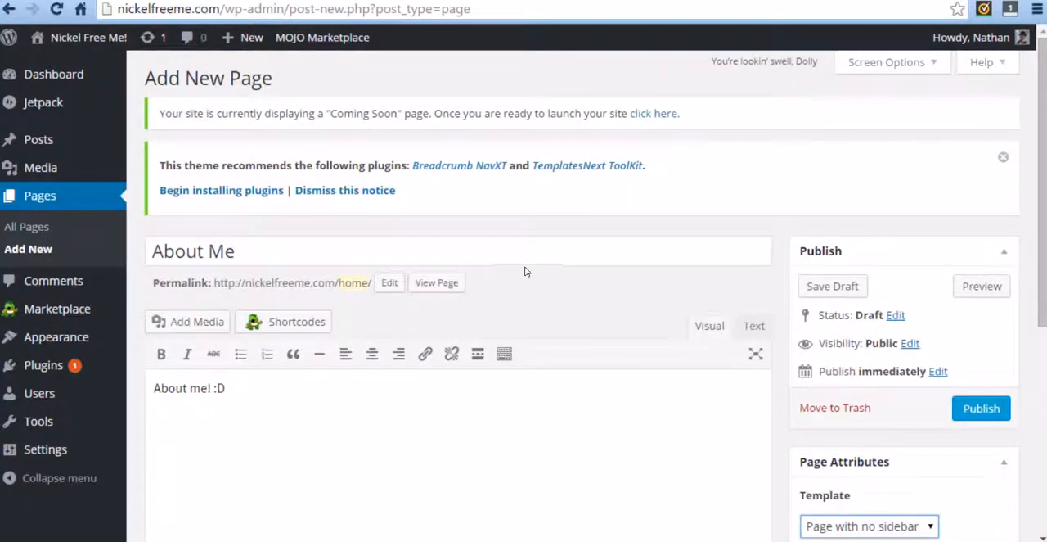
{"action": "scroll", "coordinate": [528, 274], "scroll_direction": "down", "scroll_amount": 2}
{"action": "left_click", "coordinate": [973, 244]}
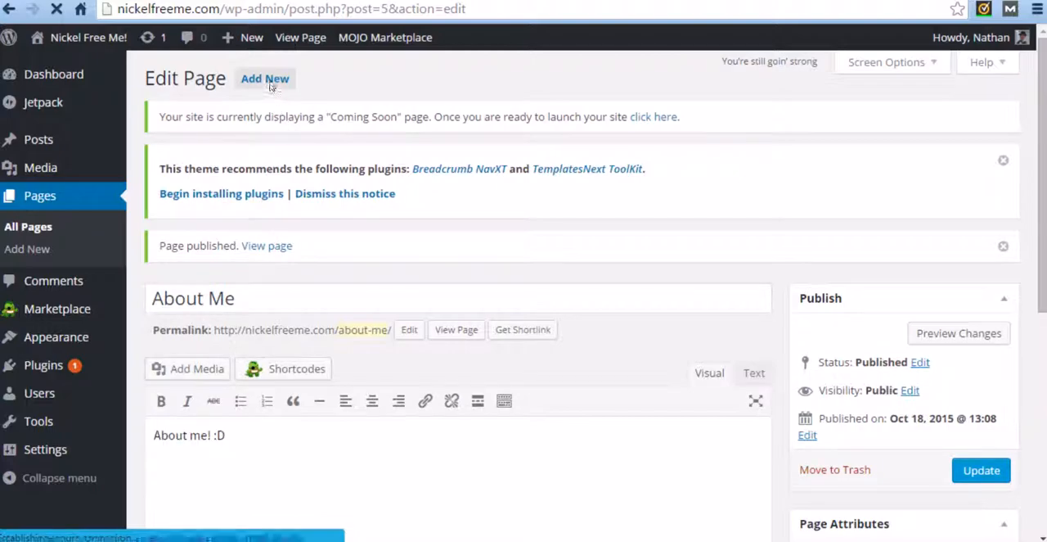
Step: Add a new page titled "Shop Nickel Free!" with the body text "Check this shop out for Nickel free products!"
{"action": "left_click", "coordinate": [271, 84]}
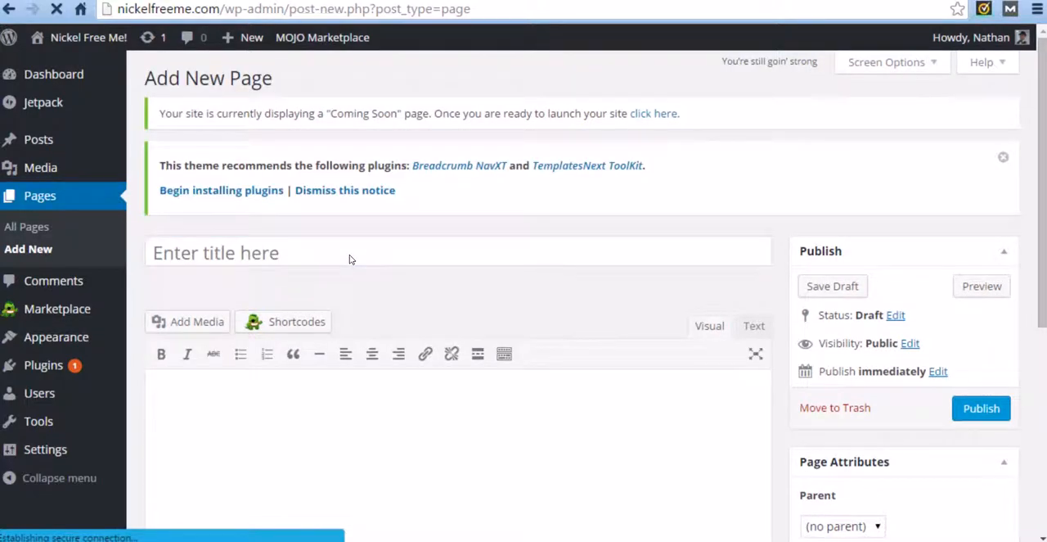
{"action": "left_click", "coordinate": [320, 259]}
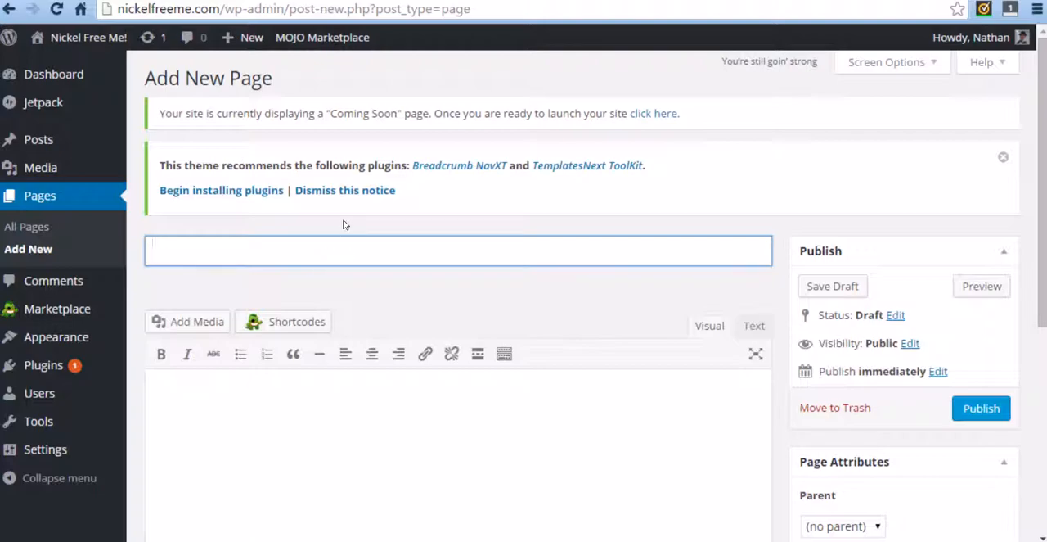
{"action": "type", "text": "Nickel"}
{"action": "key", "text": "BackSpace"}
{"action": "key", "text": "BackSpace"}
{"action": "key", "text": "BackSpace"}
{"action": "key", "text": "BackSpace"}
{"action": "key", "text": "BackSpace"}
{"action": "type", "text": "Shop N"}
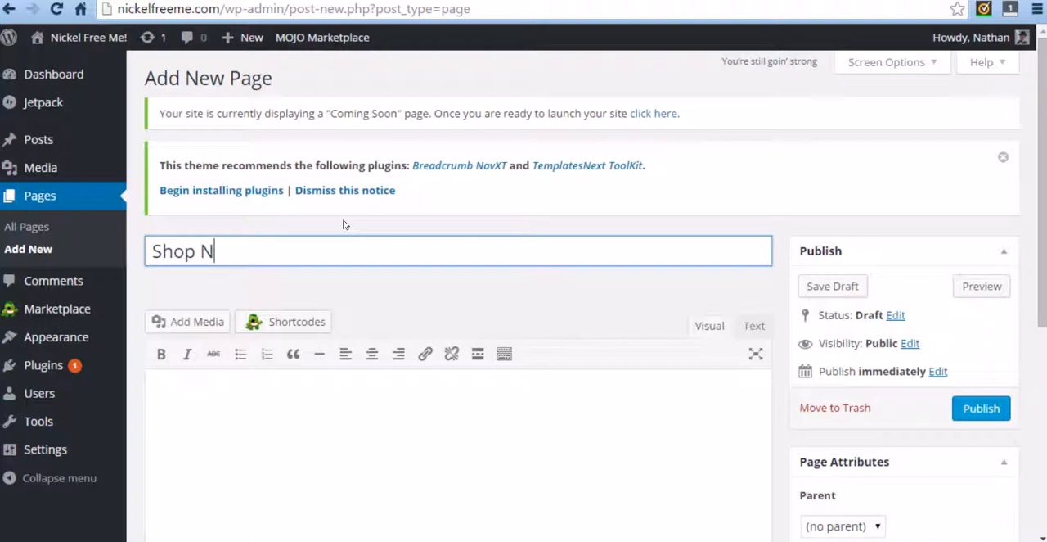
{"action": "type", "text": "ickel Free!"}
{"action": "left_click", "coordinate": [331, 421]}
{"action": "type", "text": "Che"}
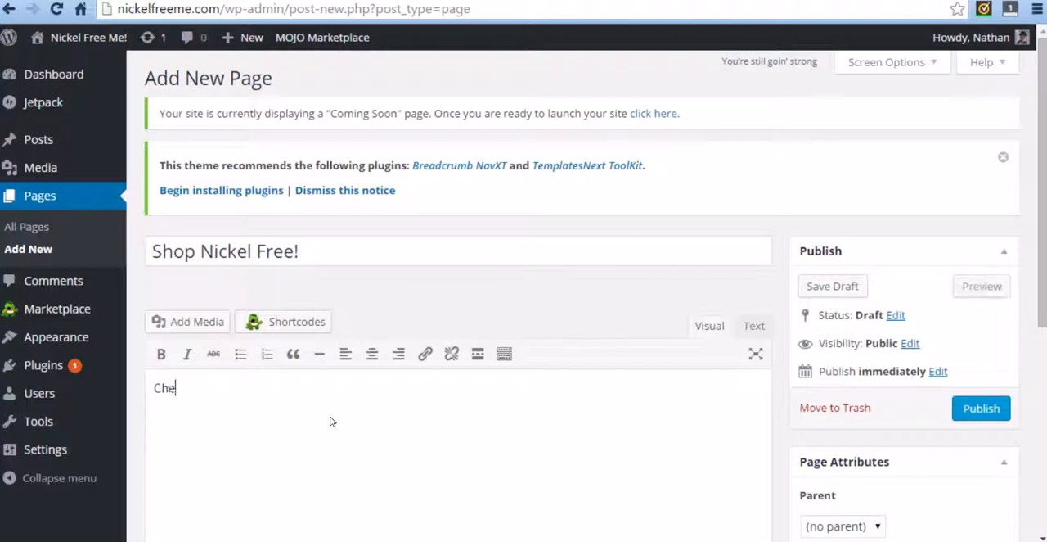
{"action": "type", "text": "ck this shop out for Nickel free products!"}
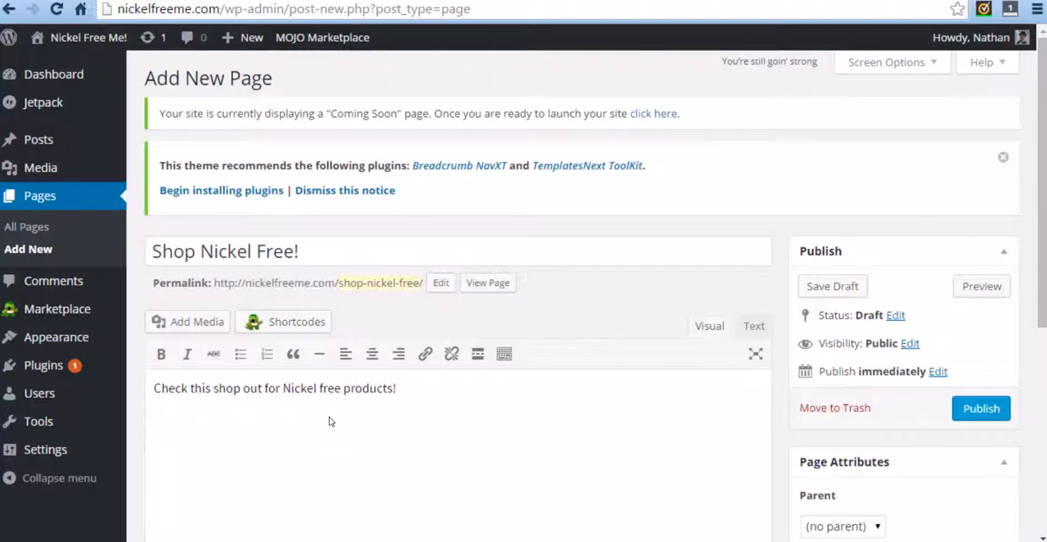
Step: Publish the "Shop Nickel Free!" page and move it to the trash
{"action": "left_click", "coordinate": [998, 409]}
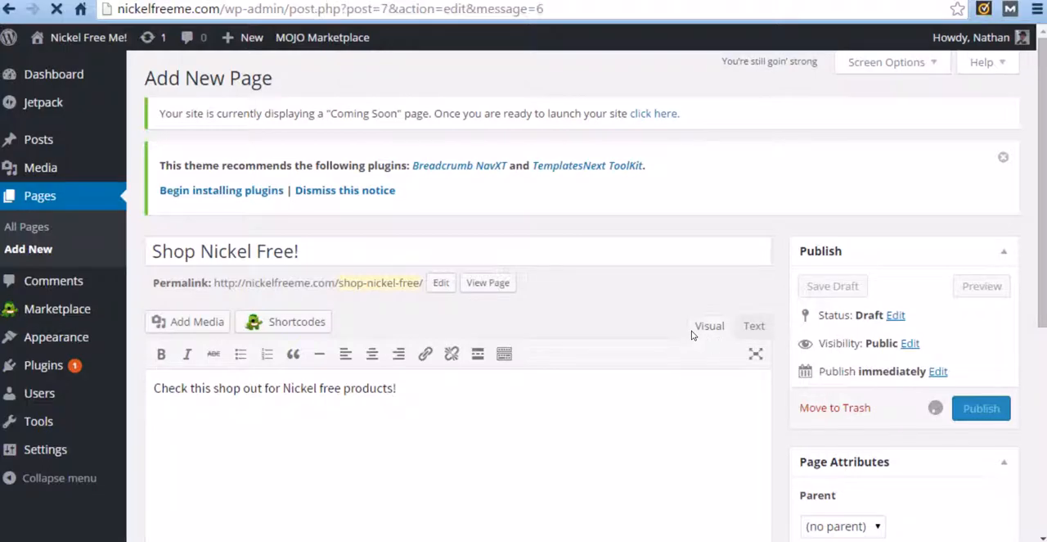
{"action": "scroll", "coordinate": [683, 330], "scroll_direction": "down", "scroll_amount": 2}
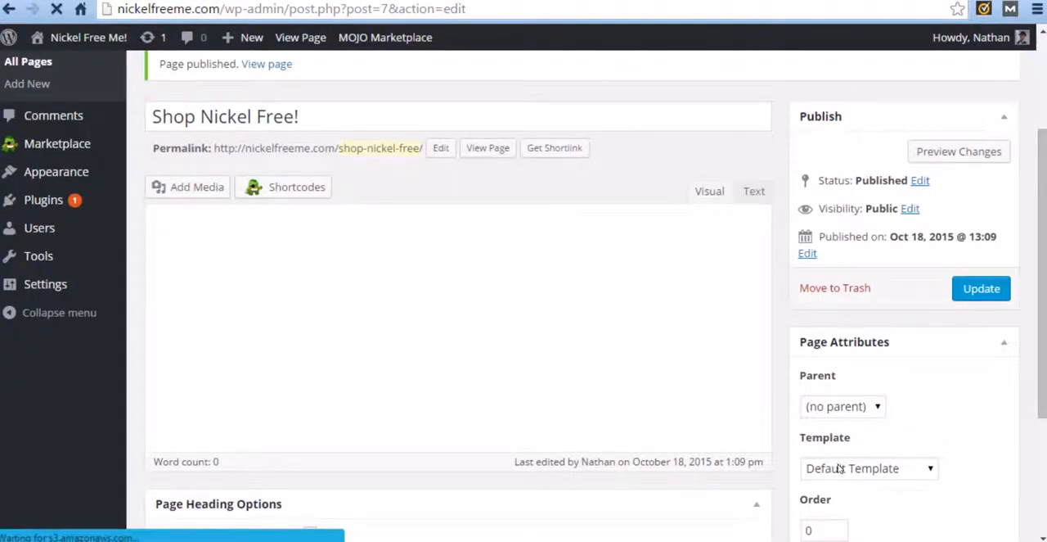
{"action": "scroll", "coordinate": [900, 393], "scroll_direction": "down", "scroll_amount": 4}
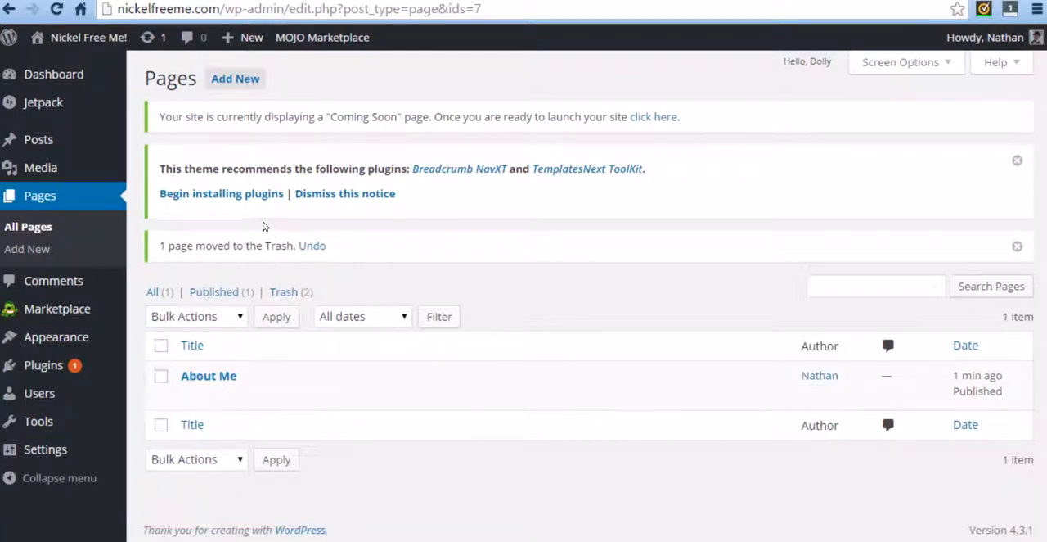
Step: Add a new page titled "Nickel Allergy Explained" with the body text "Explain nickel allergy"
{"action": "left_click", "coordinate": [239, 82]}
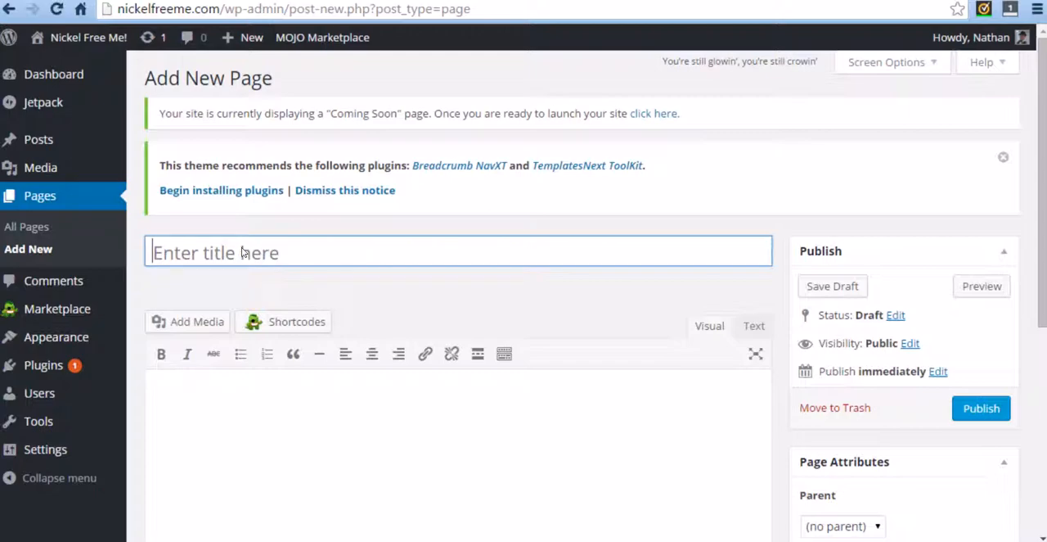
{"action": "type", "text": "Nicke"}
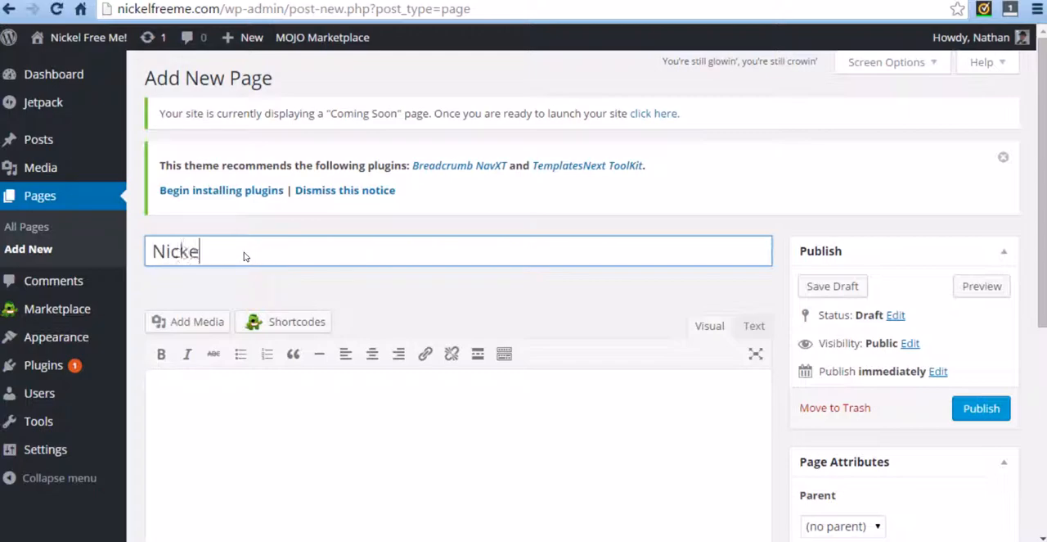
{"action": "type", "text": "l Allengy Ex"}
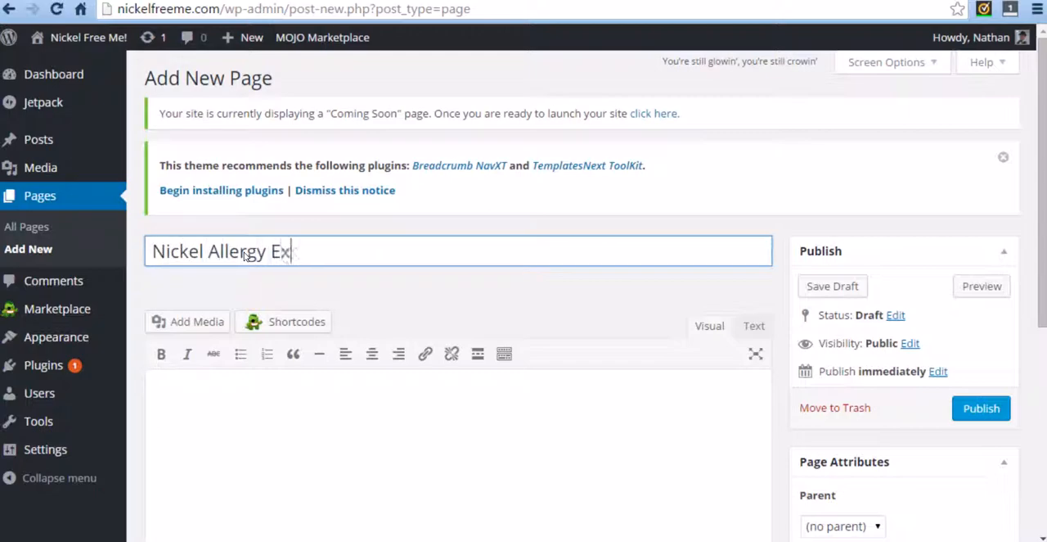
{"action": "type", "text": "plained"}
{"action": "key", "text": "Tab"}
{"action": "type", "text": "Expl"}
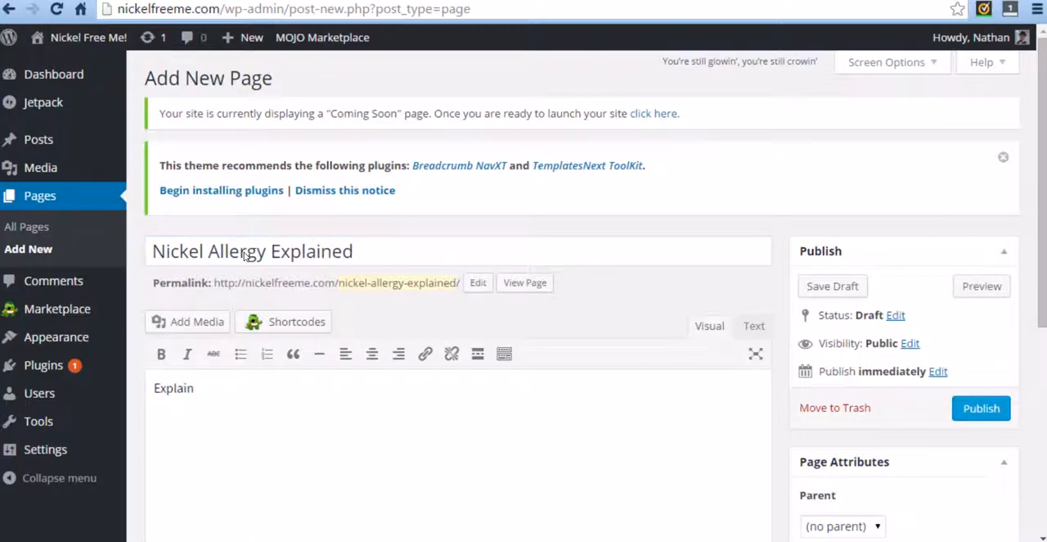
{"action": "type", "text": "ain nickel allergy"}
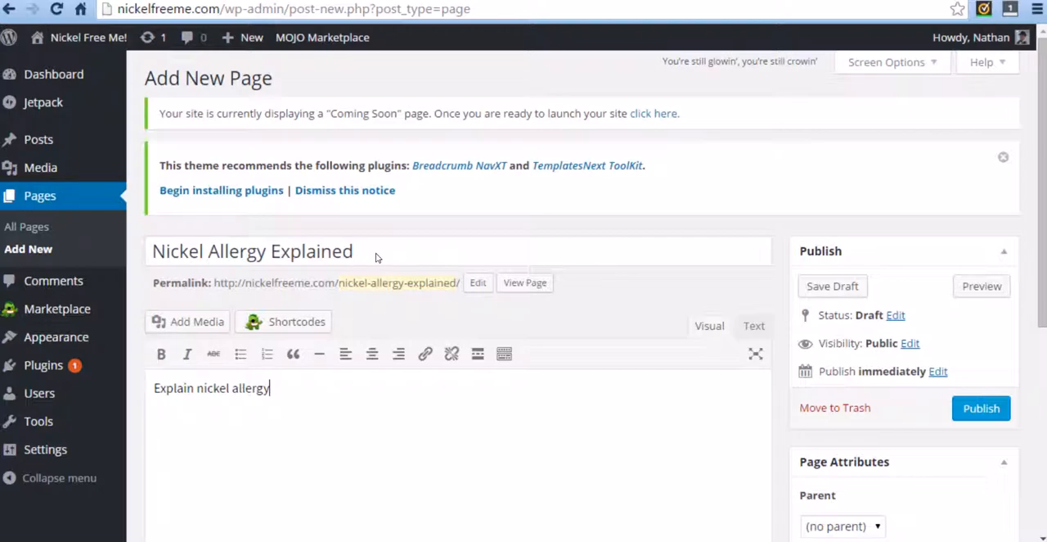
Step: Assign the "Page with no sidebar" template to the Nickel Allergy Explained page and publish it
{"action": "scroll", "coordinate": [867, 348], "scroll_direction": "down", "scroll_amount": 2}
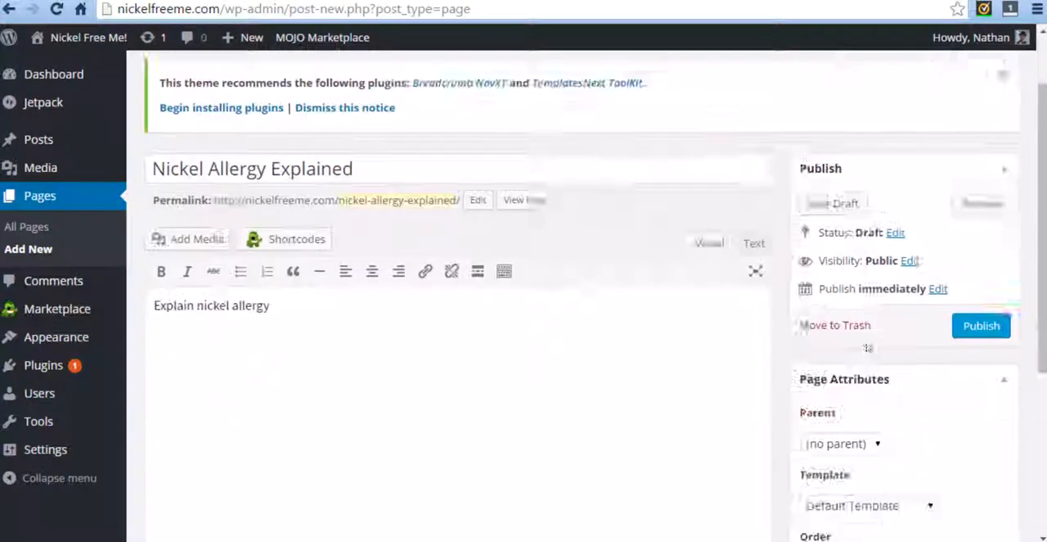
{"action": "left_click", "coordinate": [857, 423]}
{"action": "left_click", "coordinate": [856, 461]}
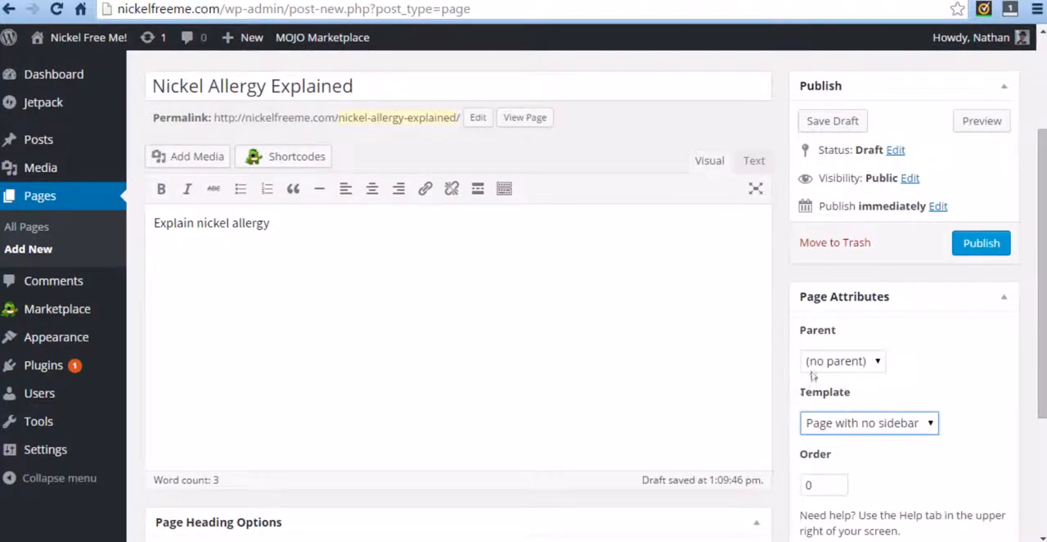
{"action": "left_click", "coordinate": [981, 243]}
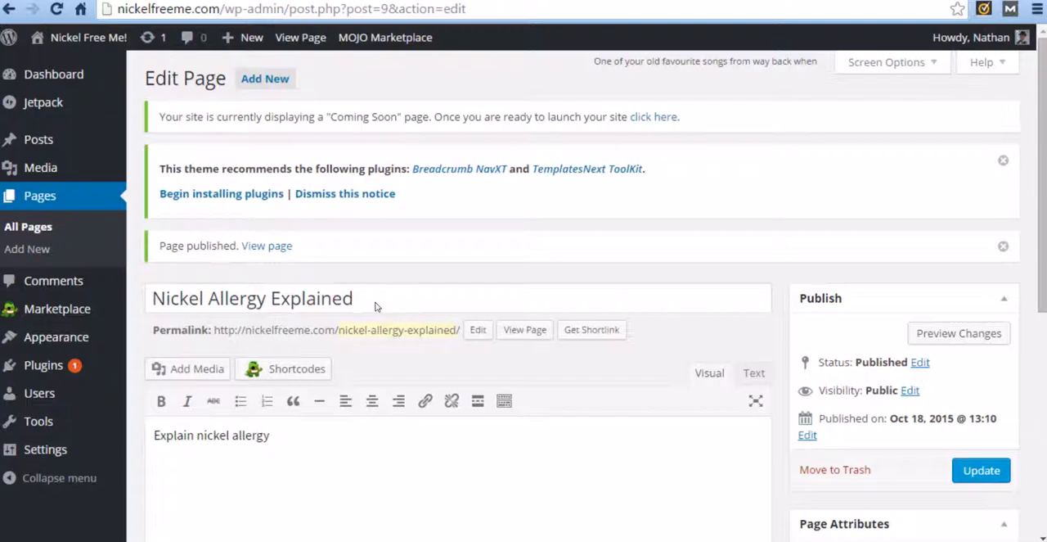
Step: Add another new page from the list of all pages, titled "Shop Nickel Free" with the body text "SHOP NICKEL FREE!"
{"action": "left_click", "coordinate": [47, 198]}
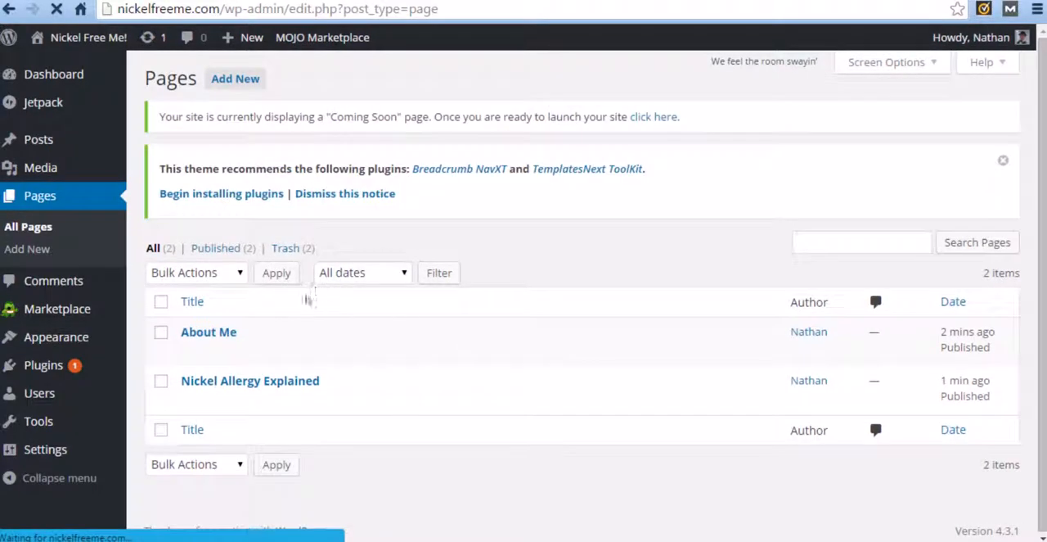
{"action": "left_click", "coordinate": [233, 81]}
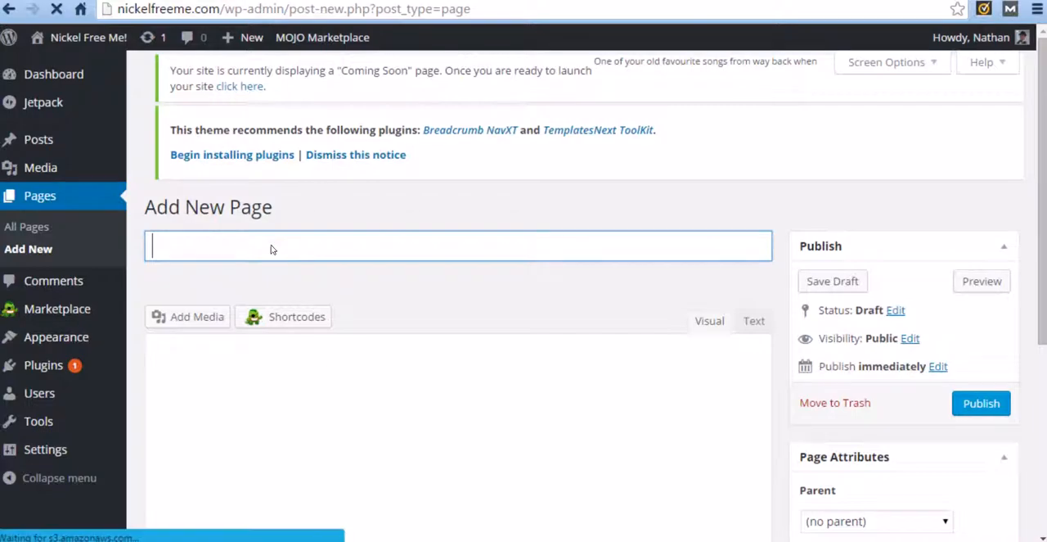
{"action": "type", "text": "Sho"}
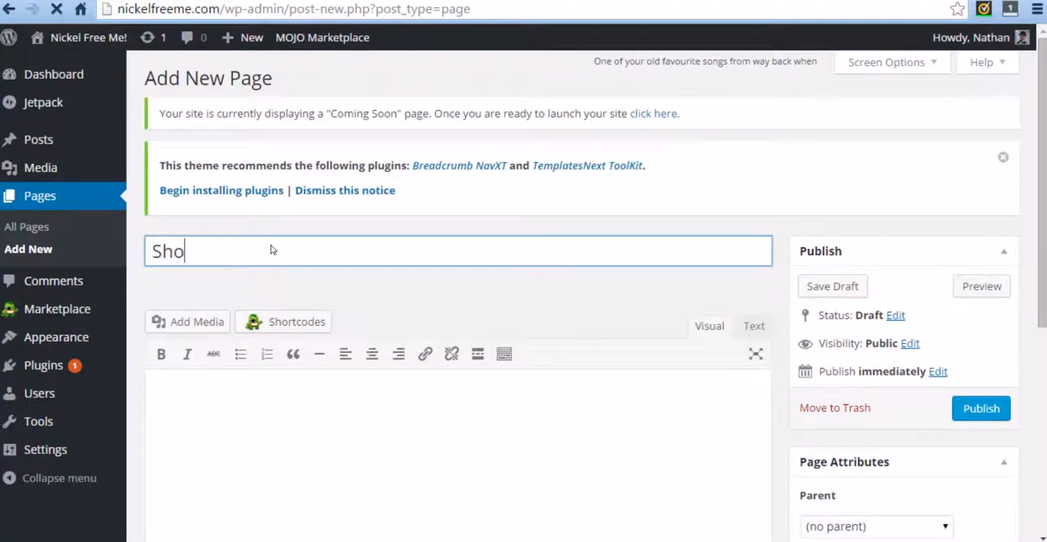
{"action": "type", "text": "p Nickel Free"}
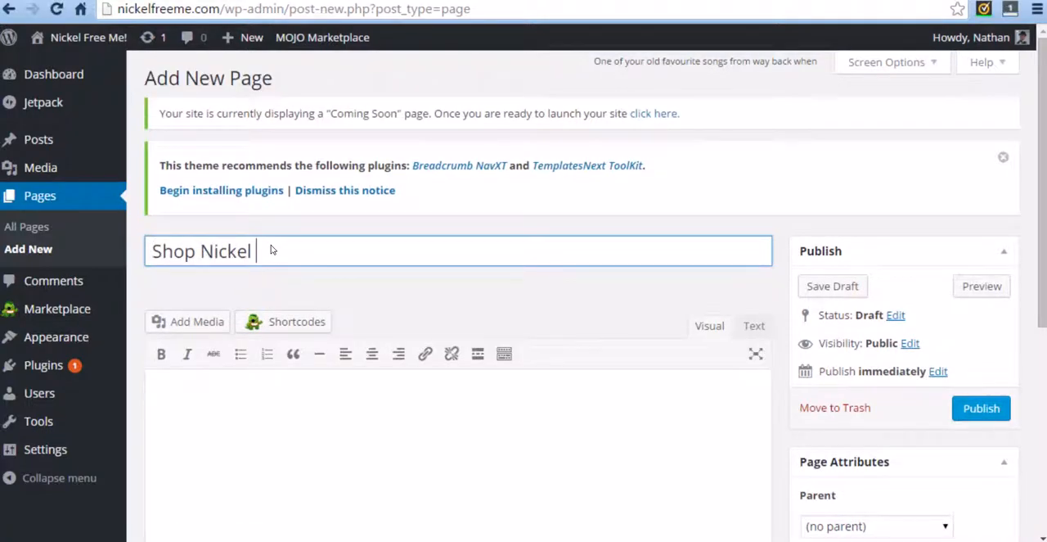
{"action": "key", "text": "Tab"}
{"action": "type", "text": "SHOP NICKEL FREE!"}
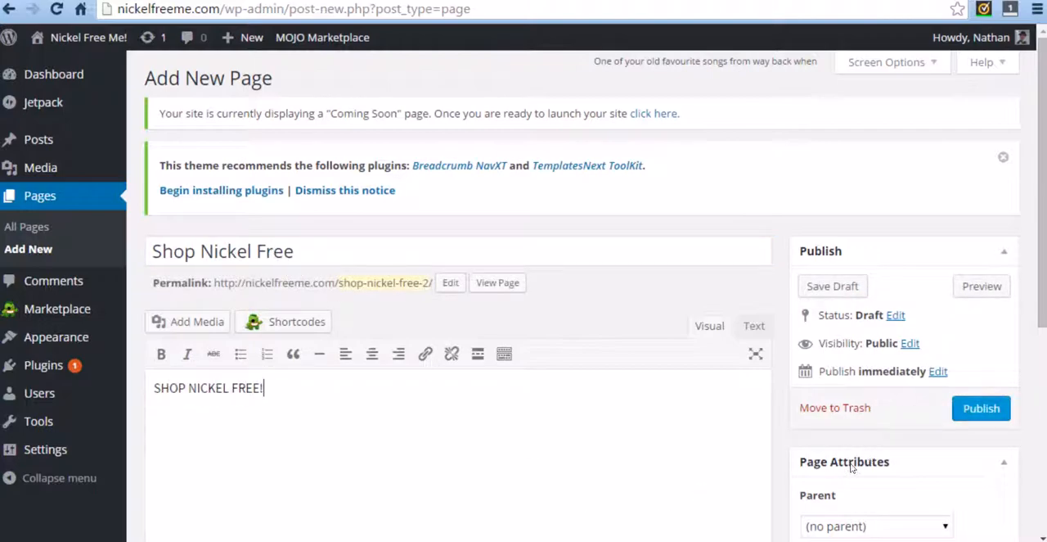
Step: Publish the Shop Nickel Free page with the "Page with no sidebar" template and return to the list of all pages
{"action": "scroll", "coordinate": [867, 377], "scroll_direction": "down", "scroll_amount": 3}
{"action": "left_click", "coordinate": [869, 340]}
{"action": "left_click", "coordinate": [865, 376]}
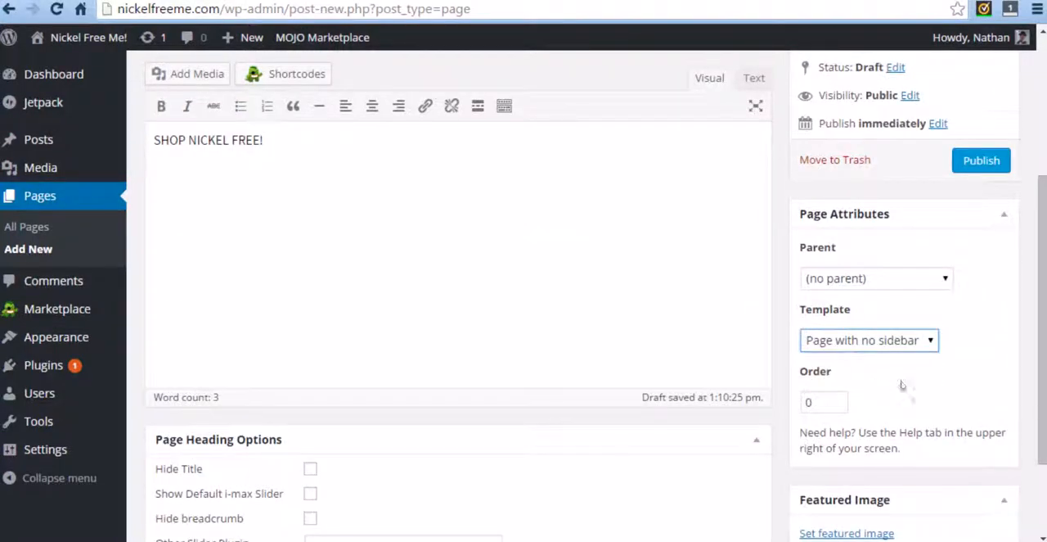
{"action": "left_click", "coordinate": [988, 167]}
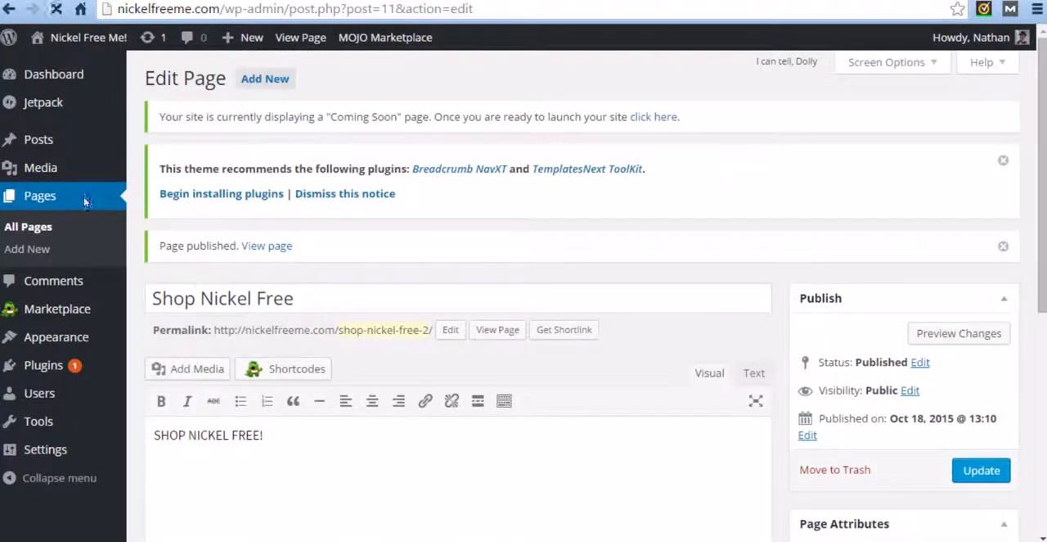
{"action": "left_click", "coordinate": [84, 198]}
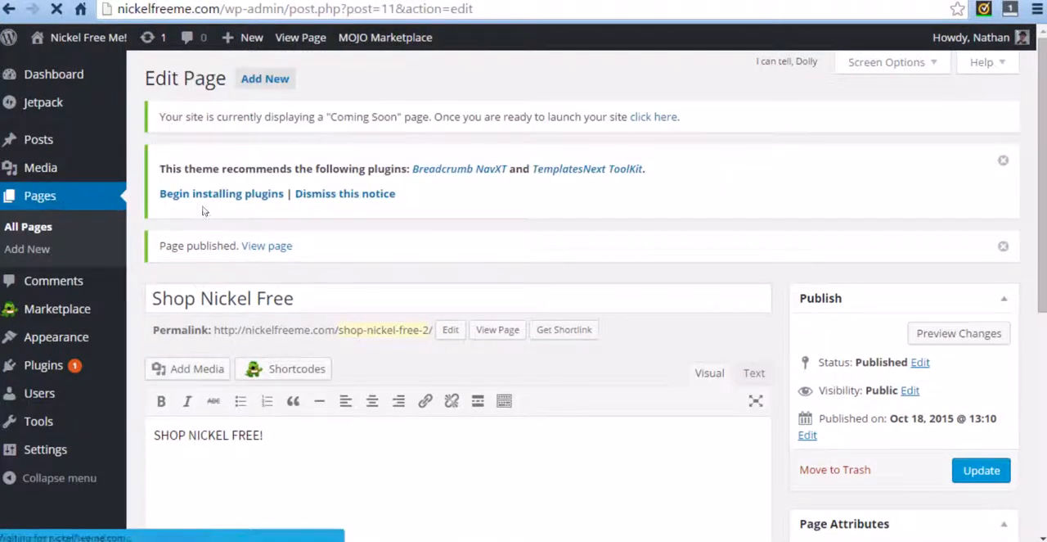